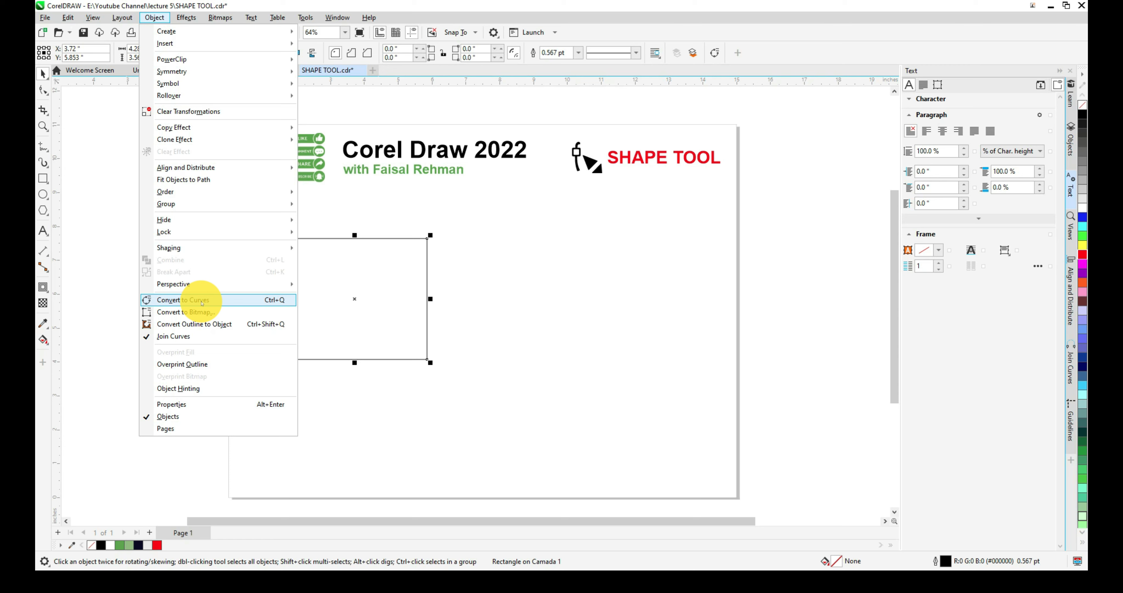
Step: Convert the rectangle to curves and select its bottom-right and top-left corner nodes in turn with the Shape tool
left_click(201, 301)
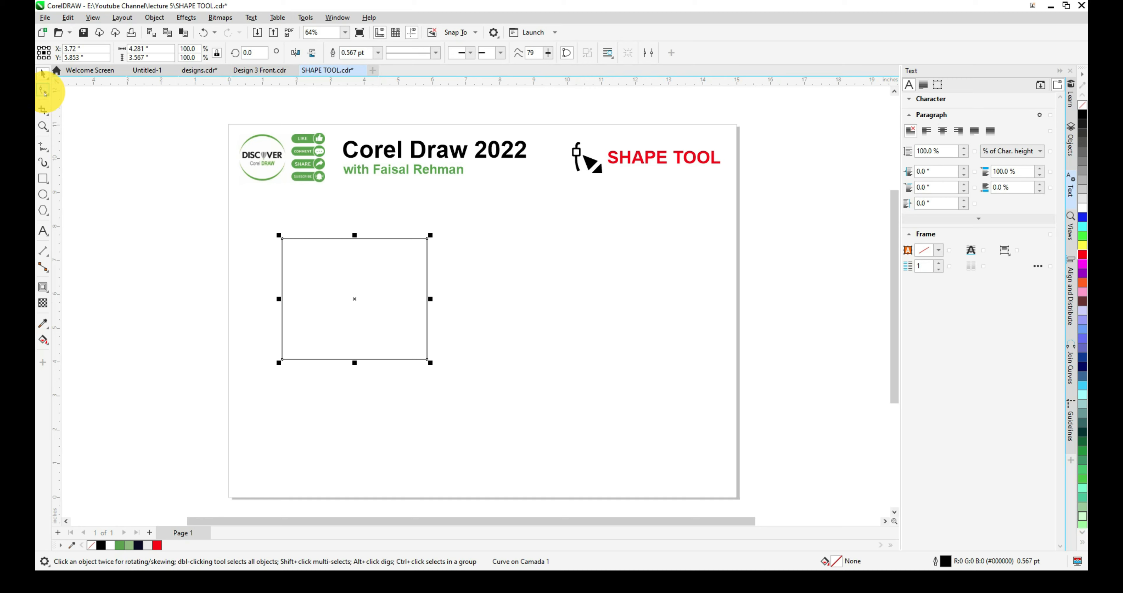
left_click(44, 91)
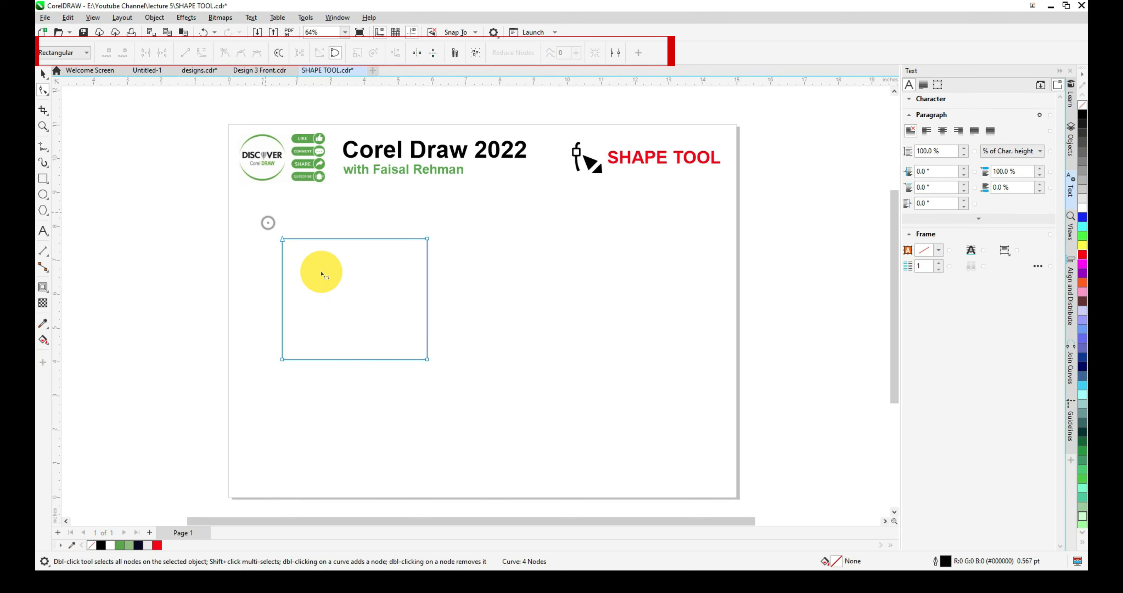
left_click_drag(453, 373, 405, 333)
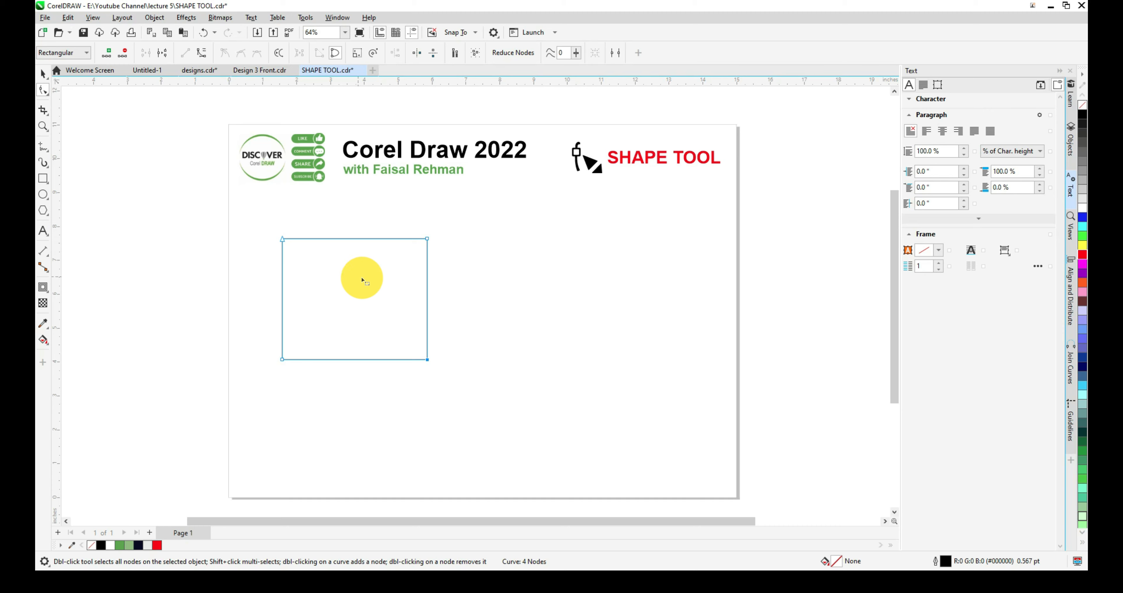
left_click_drag(271, 225, 309, 271)
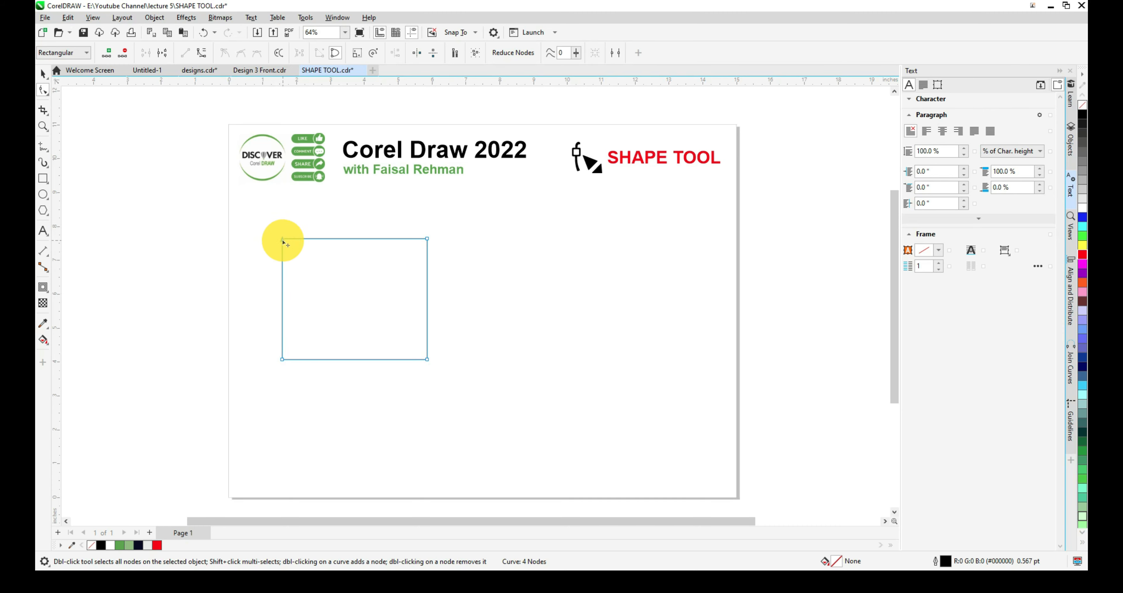
Step: Move the rectangle's four corner nodes inward to form a shorter trapezoid with a narrow top edge
left_click_drag(274, 233, 342, 239)
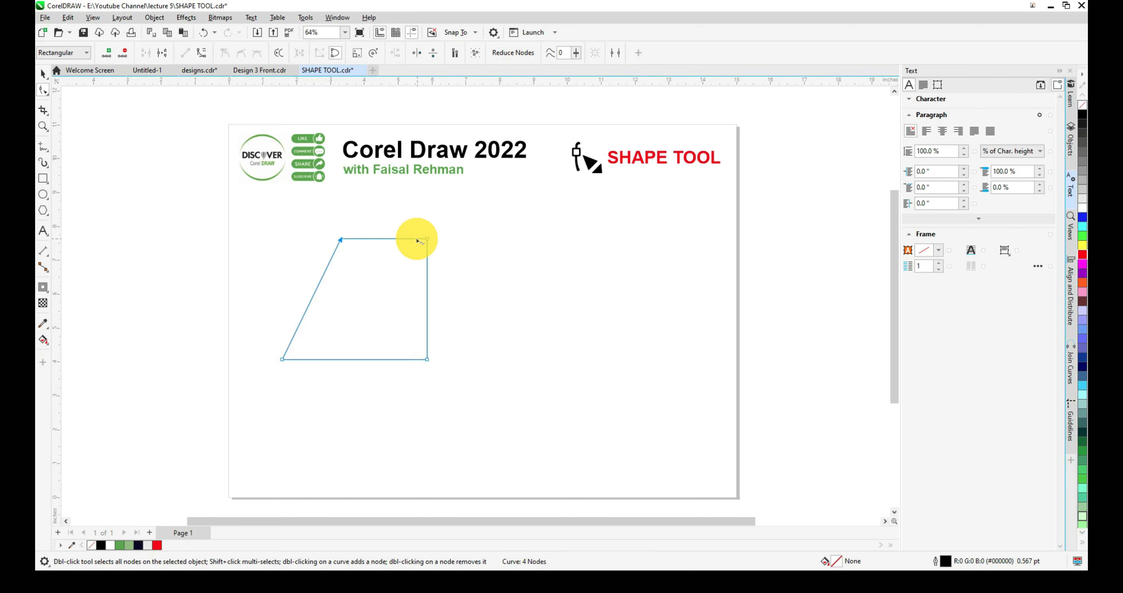
left_click_drag(426, 239, 359, 238)
left_click_drag(428, 359, 387, 361)
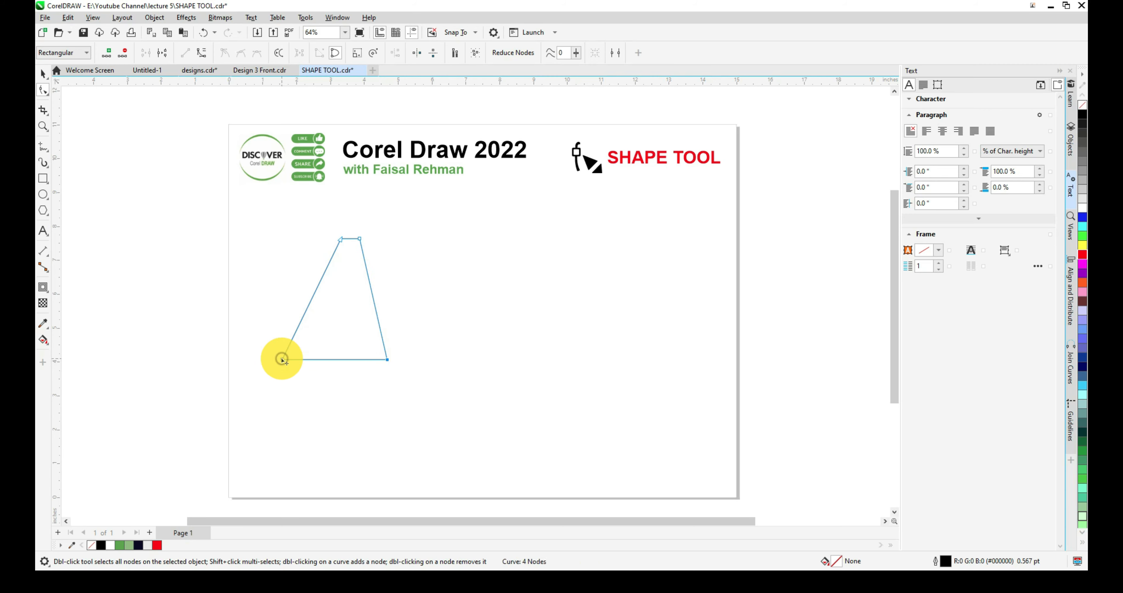
left_click_drag(282, 358, 296, 285)
left_click_drag(388, 359, 400, 284)
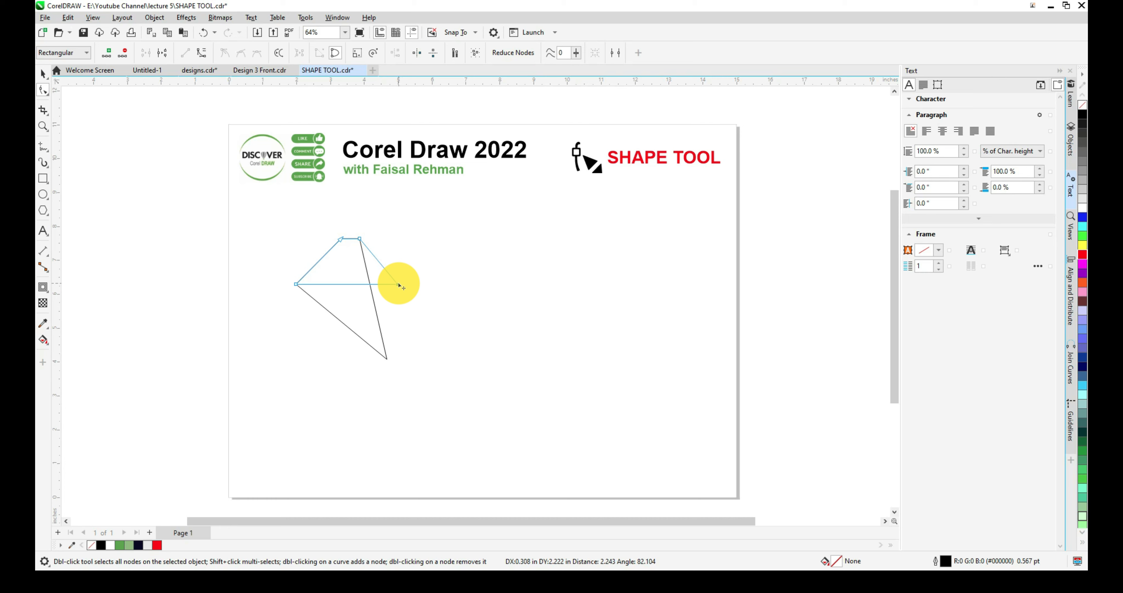
left_click_drag(400, 284, 399, 284)
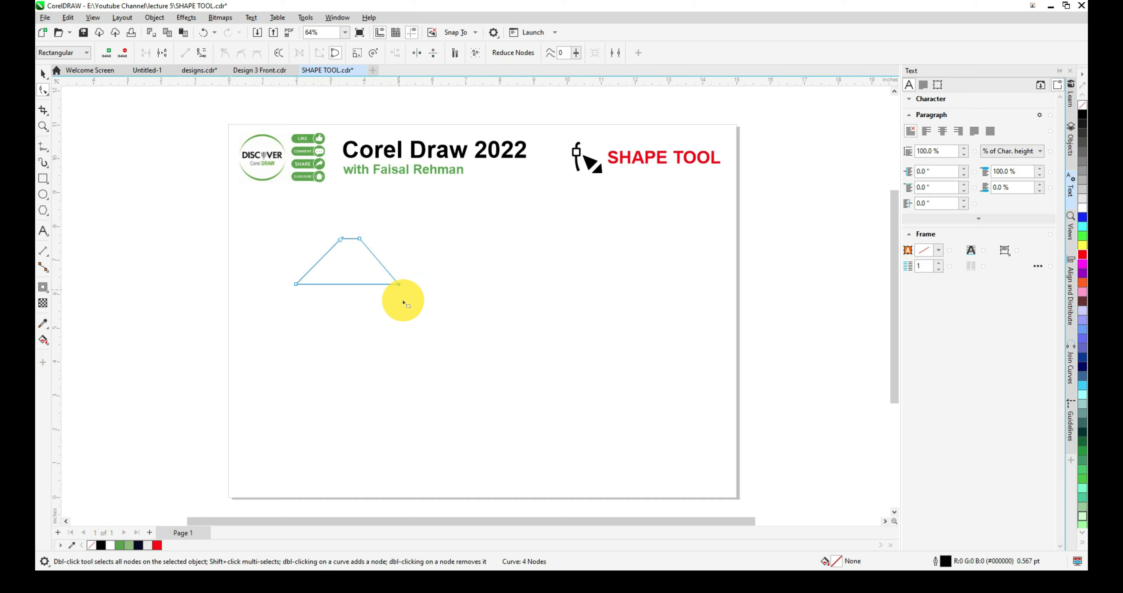
Step: Try moving the trapezoid's two top nodes below its base and undo both moves
left_click_drag(426, 262, 388, 306)
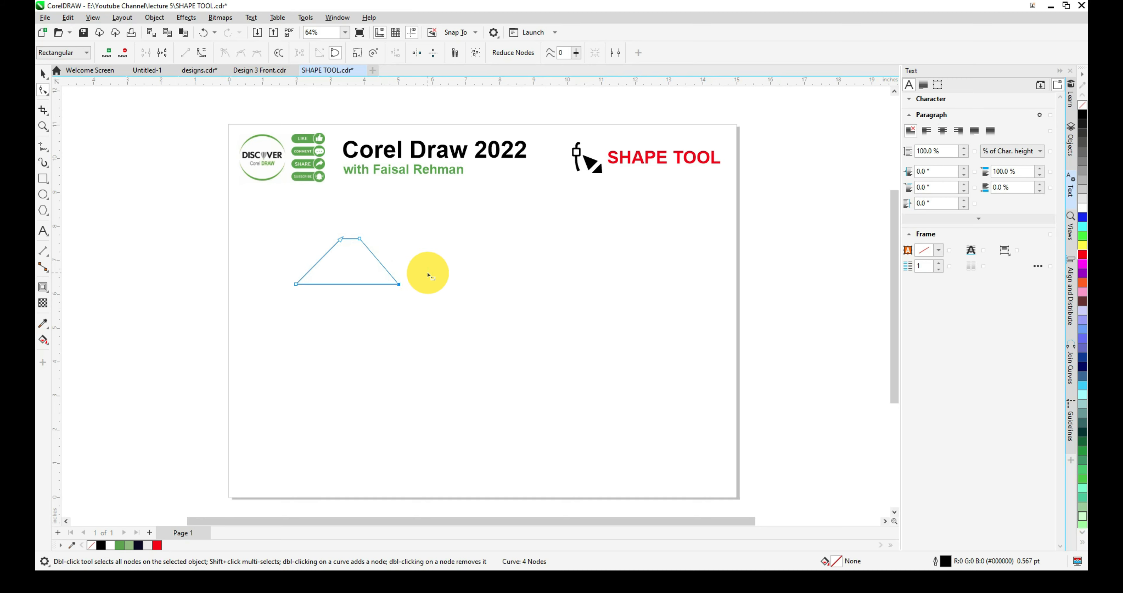
left_click_drag(427, 270, 453, 298)
key("ctrl+z")
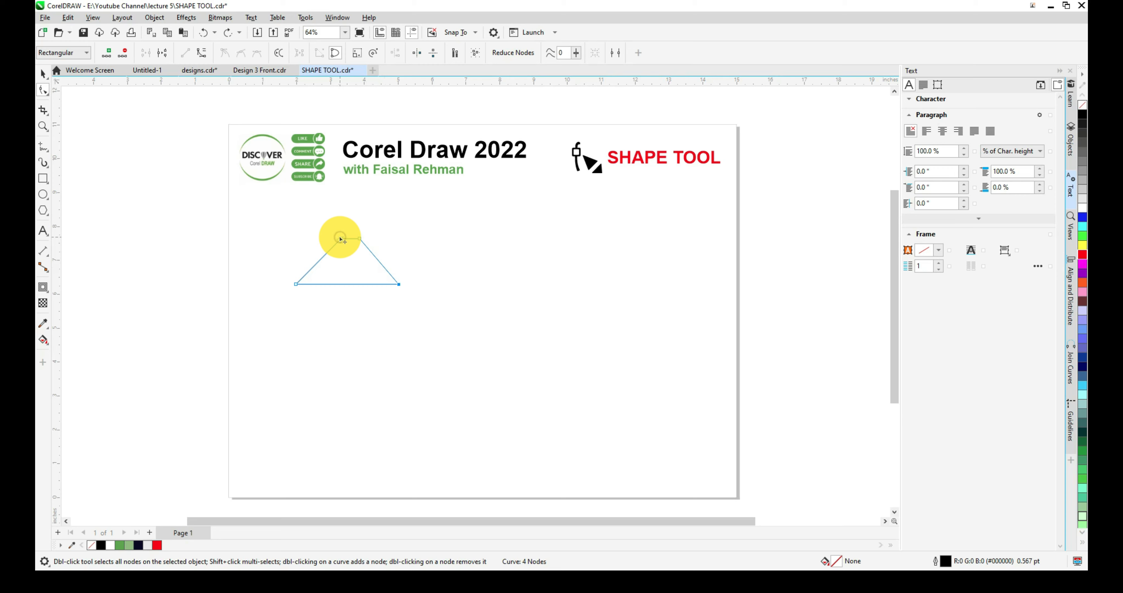
left_click_drag(341, 239, 359, 335)
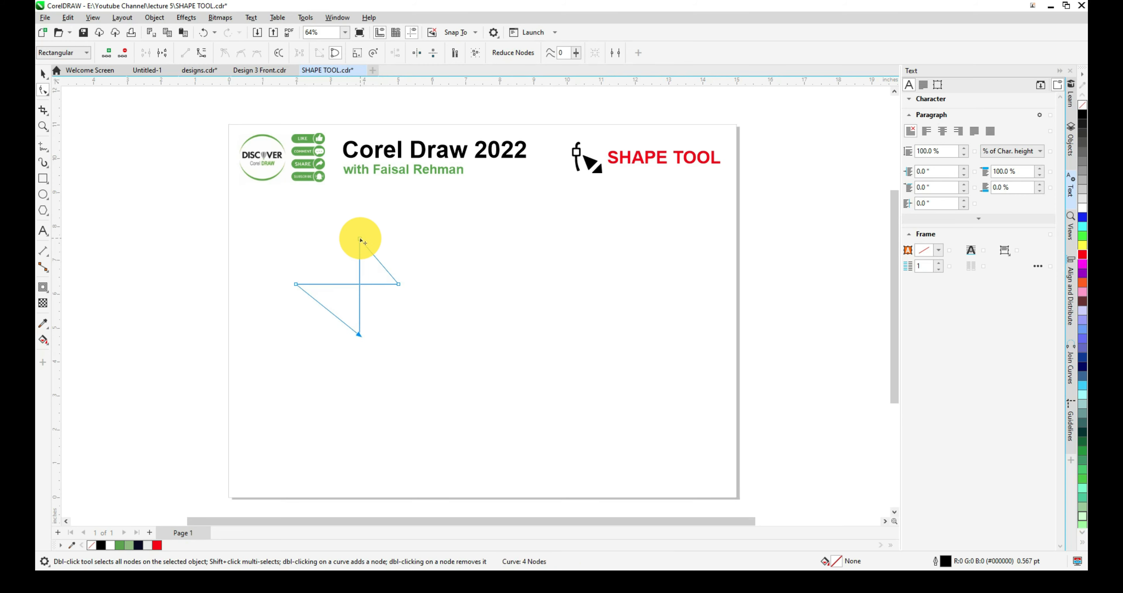
left_click_drag(360, 240, 295, 319)
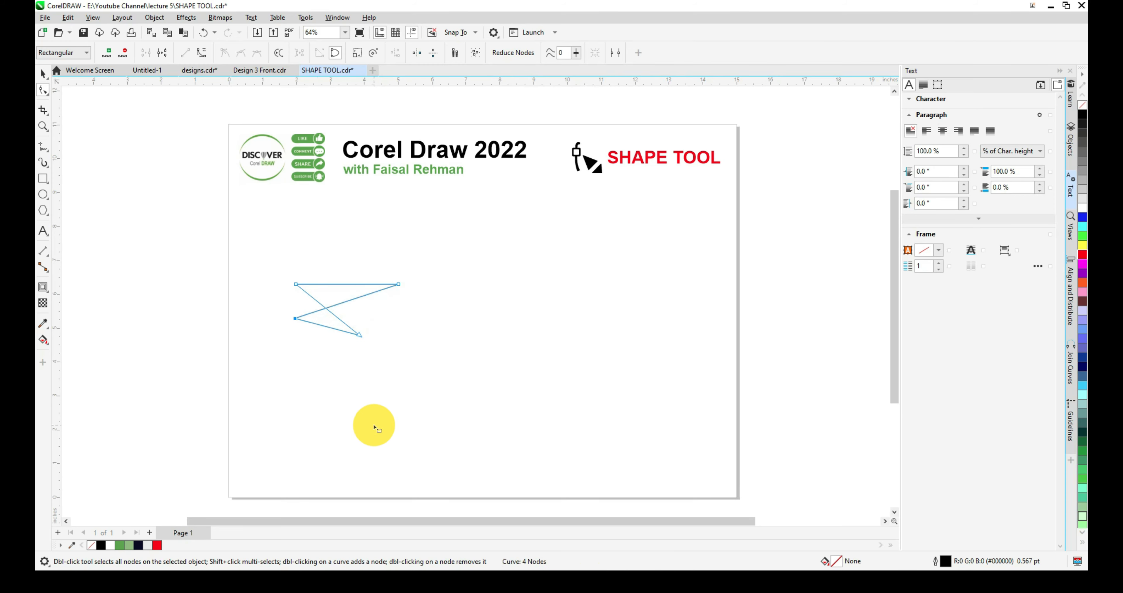
key("ctrl+z")
key("ctrl+z")
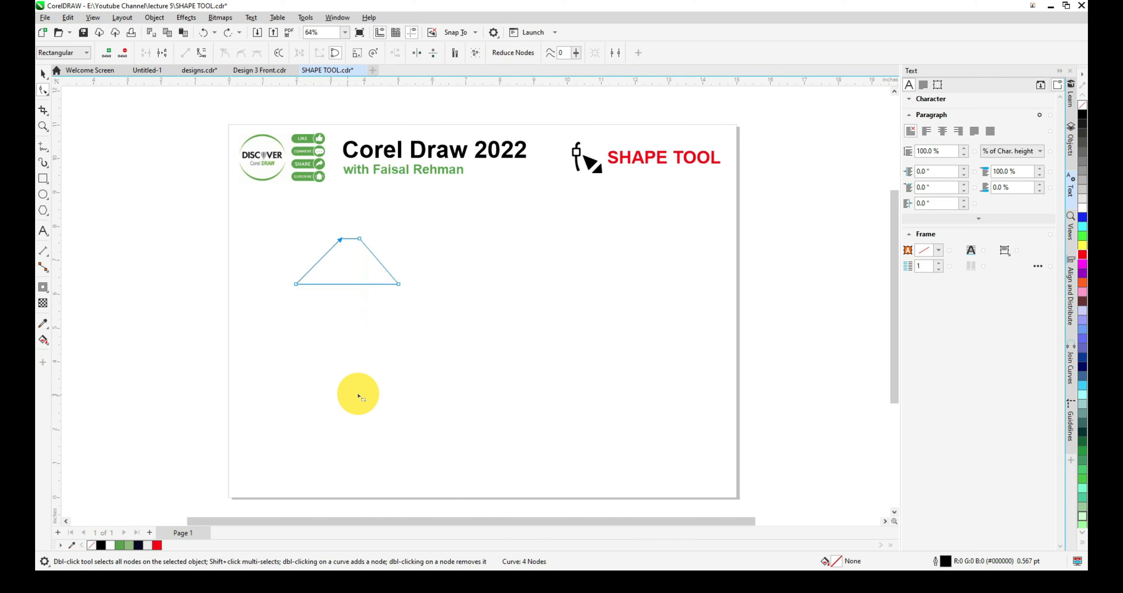
Step: Add a node midway along the trapezoid's base, move it down about 1.69 inches, and add another node on the lower-right edge
left_click(349, 284)
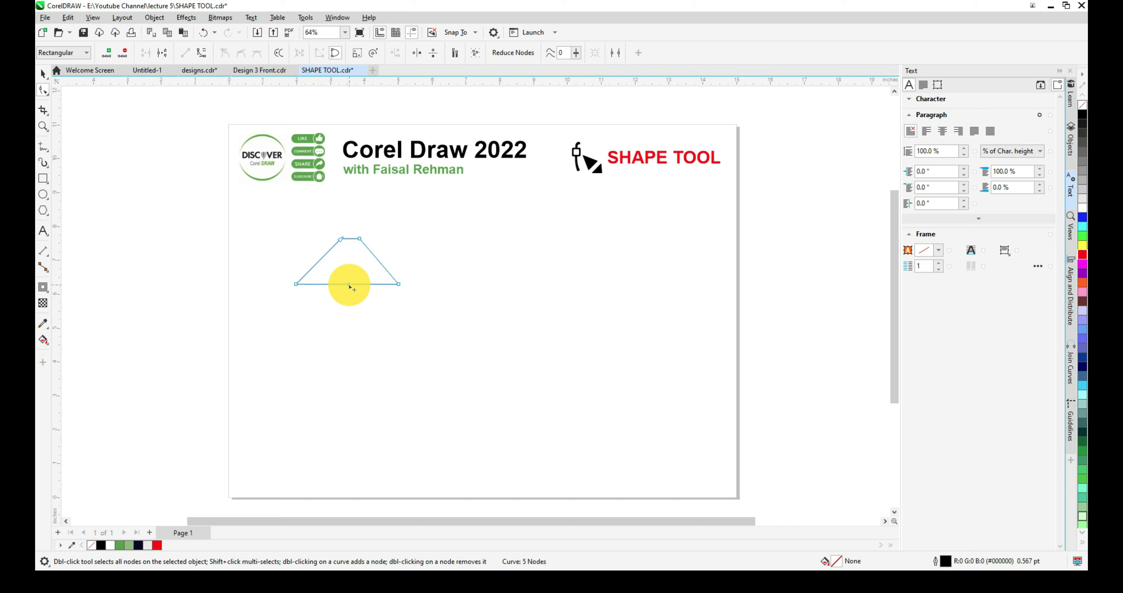
left_click_drag(349, 285, 346, 343)
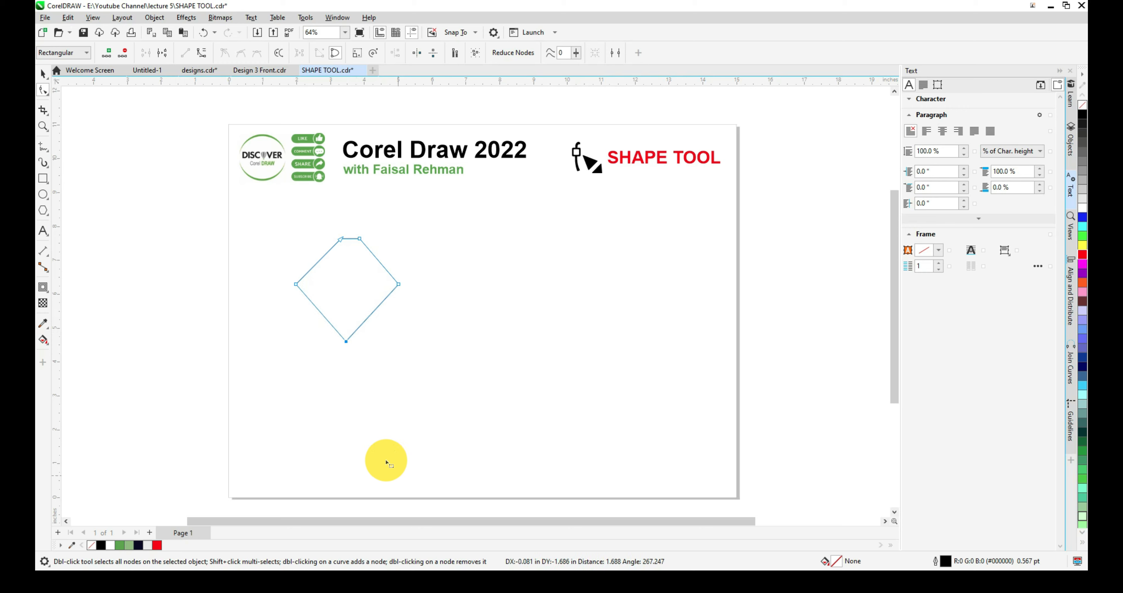
left_click(346, 342)
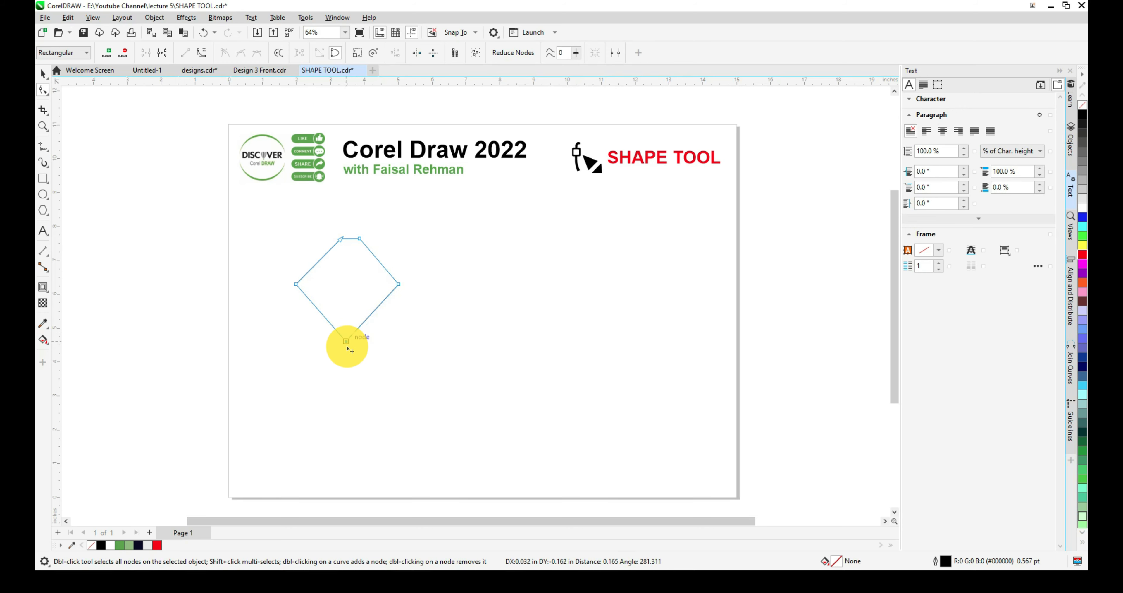
left_click(374, 310)
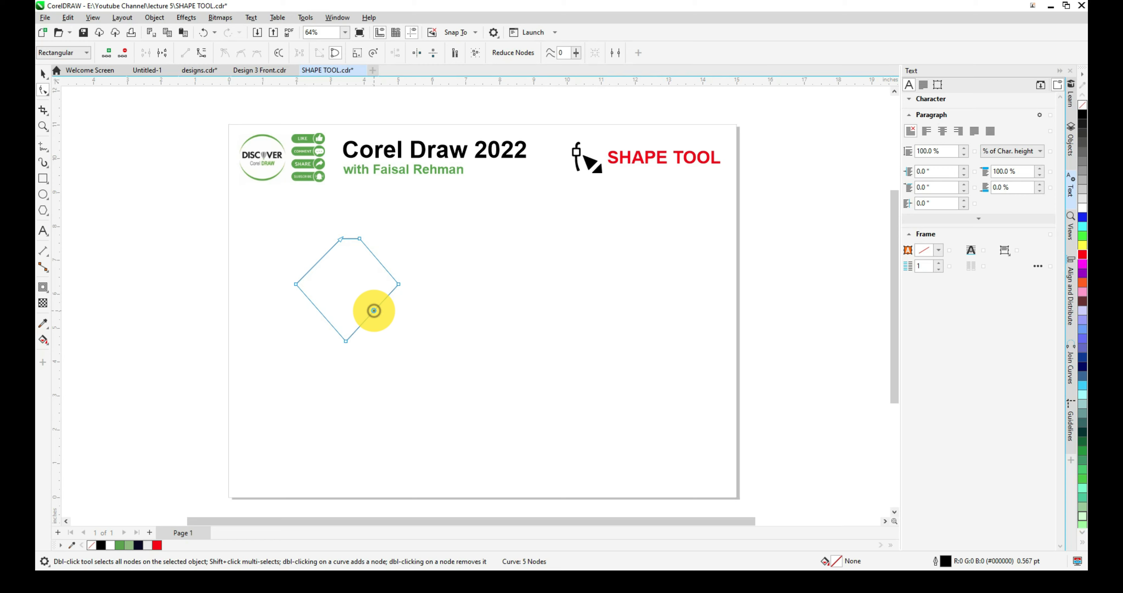
Step: Pull the lower-right edge's node outward, and add an outward-pulled node on each of the other three slanted edges
left_click_drag(374, 312, 431, 355)
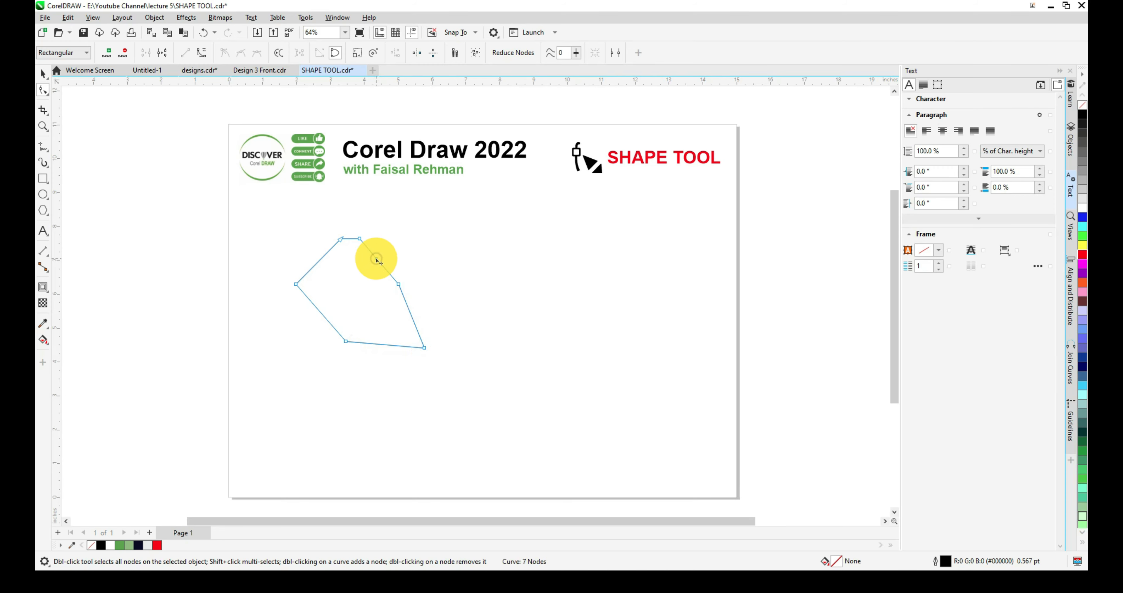
left_click_drag(377, 260, 409, 234)
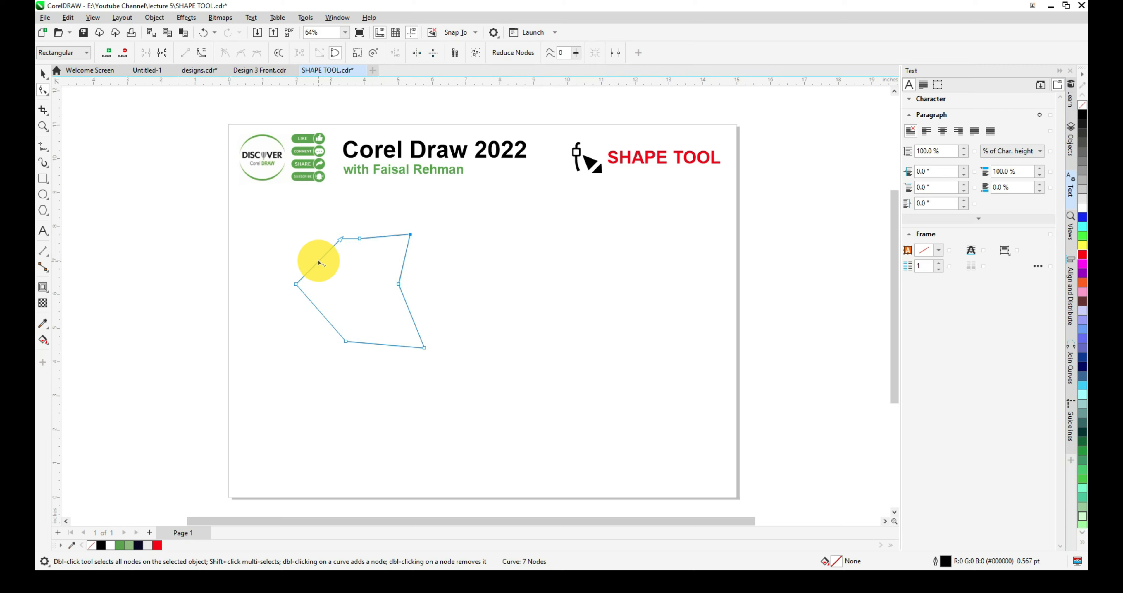
left_click_drag(319, 263, 293, 229)
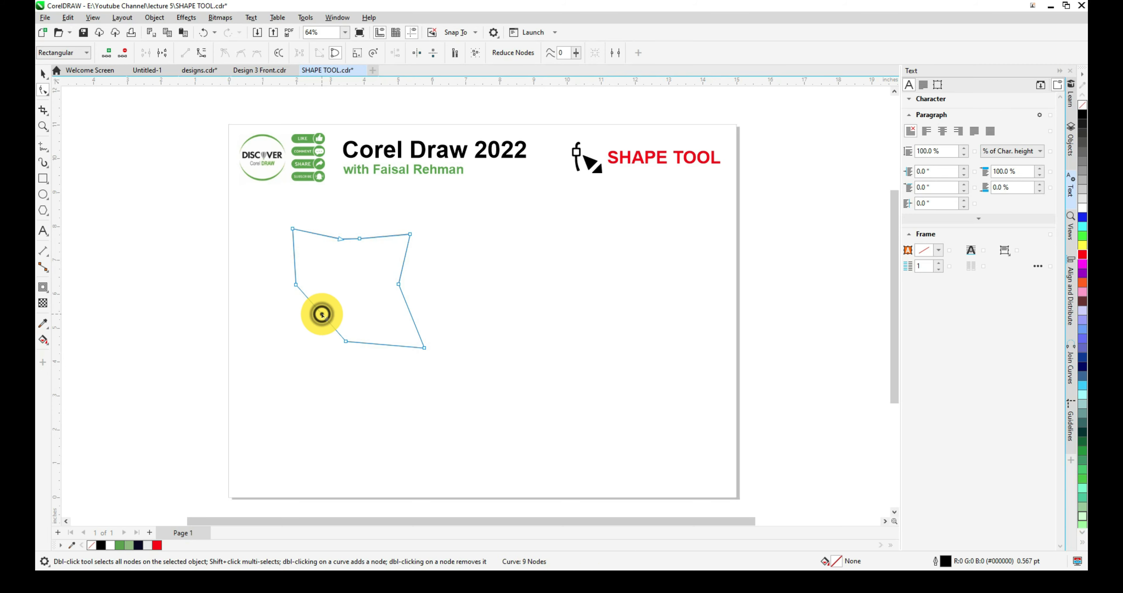
left_click_drag(321, 314, 281, 355)
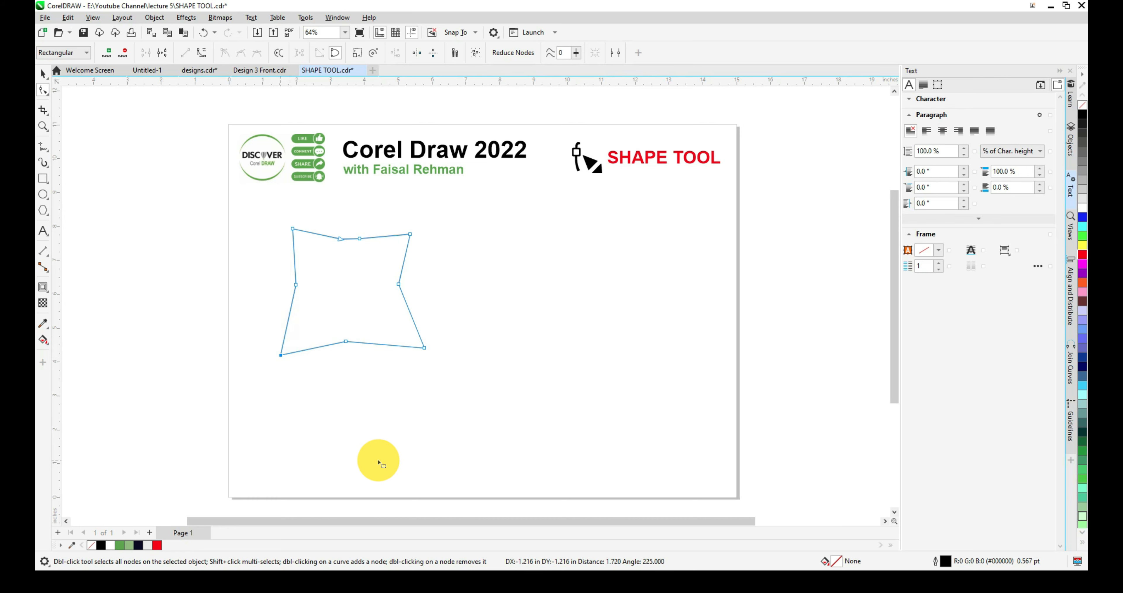
Step: Undo the outward node moves and the nodes added on the upper-right, upper-left and lower-left edges
key("ctrl")
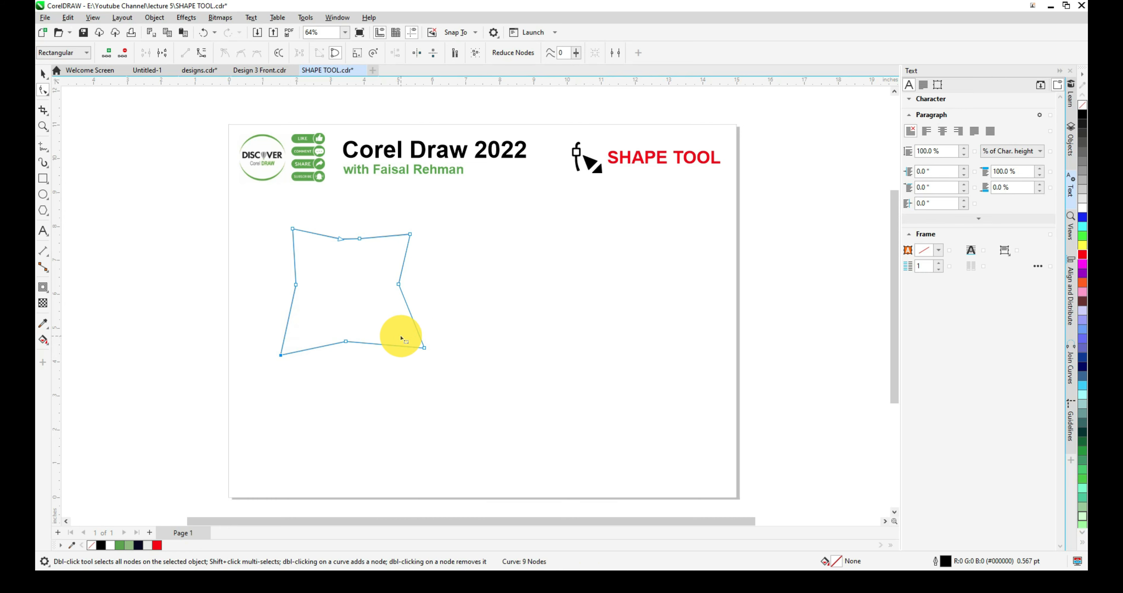
key("ctrl+z")
key("ctrl+z")
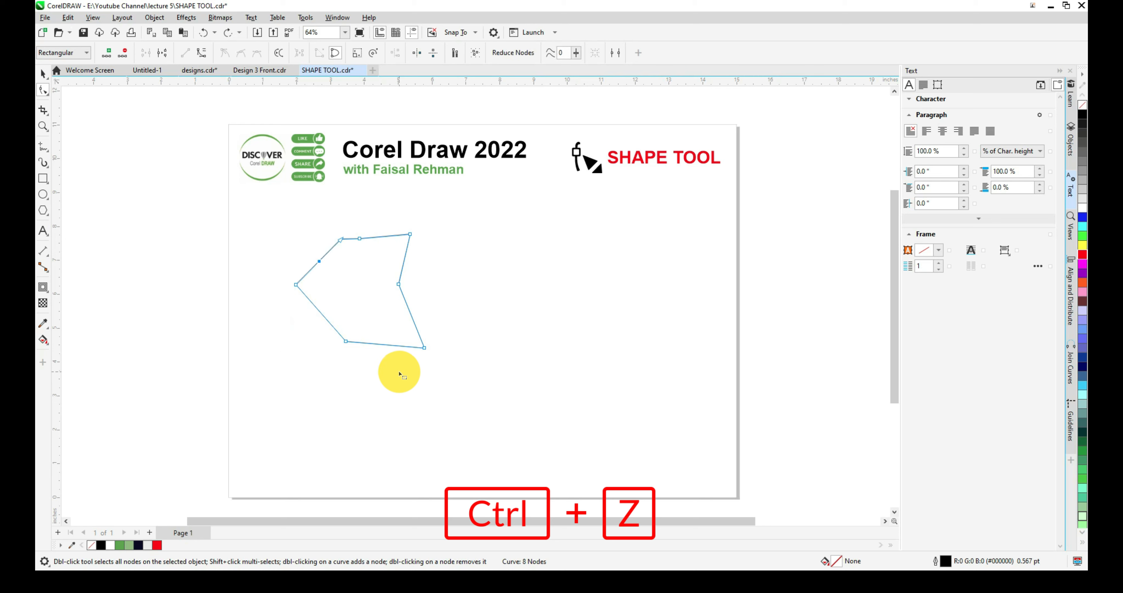
key("ctrl+z")
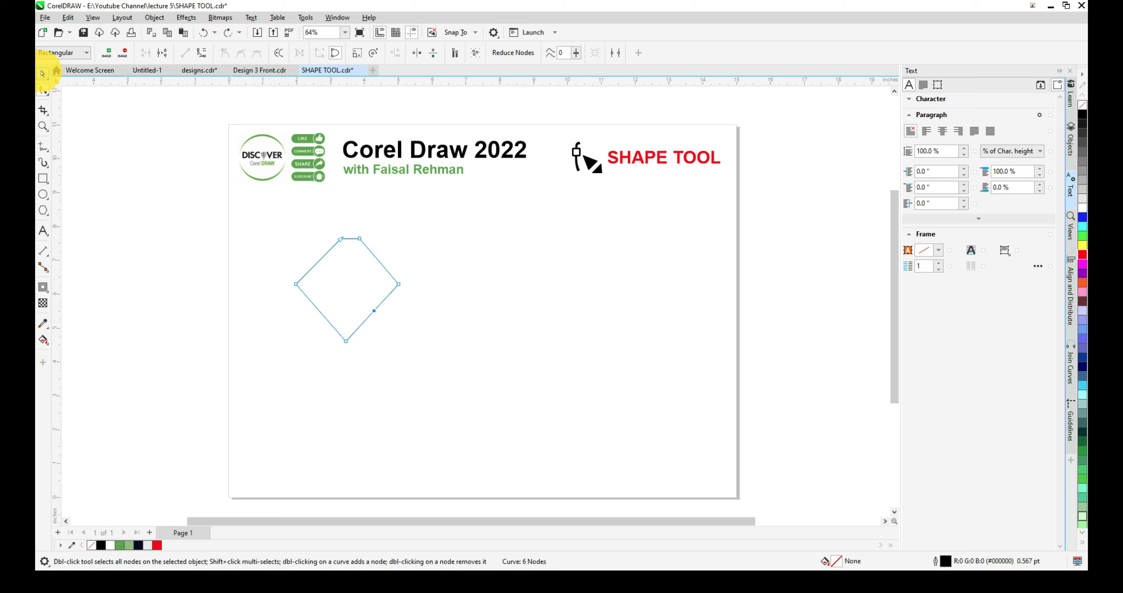
Step: Select the shape's leftmost node with the Shape tool, convert the lower-left edge to a curve and bend it
left_click(42, 73)
left_click(353, 298)
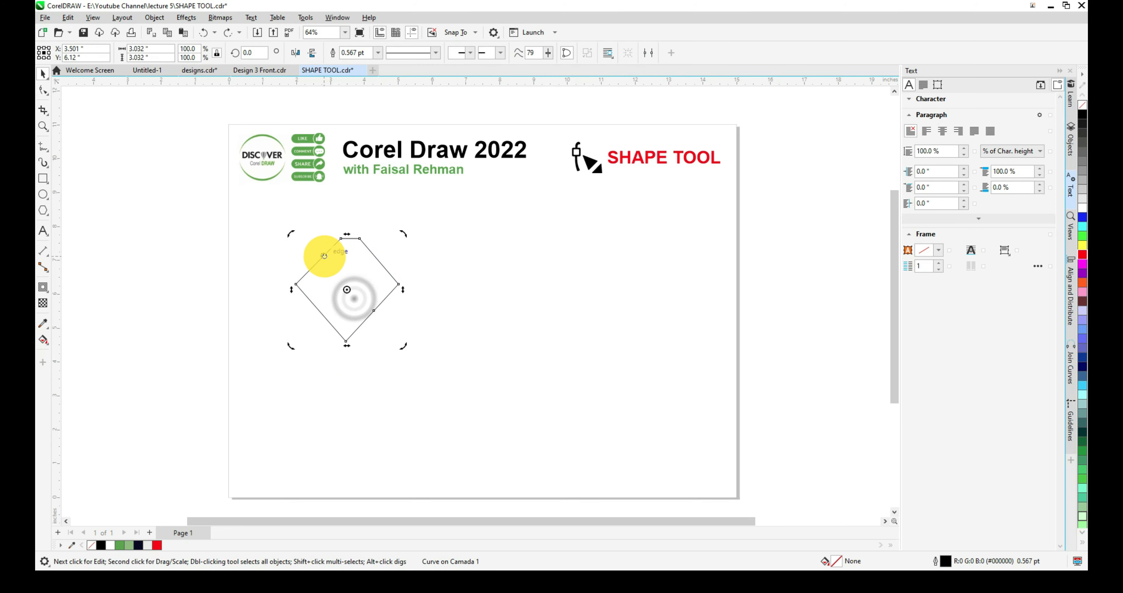
left_click(324, 255)
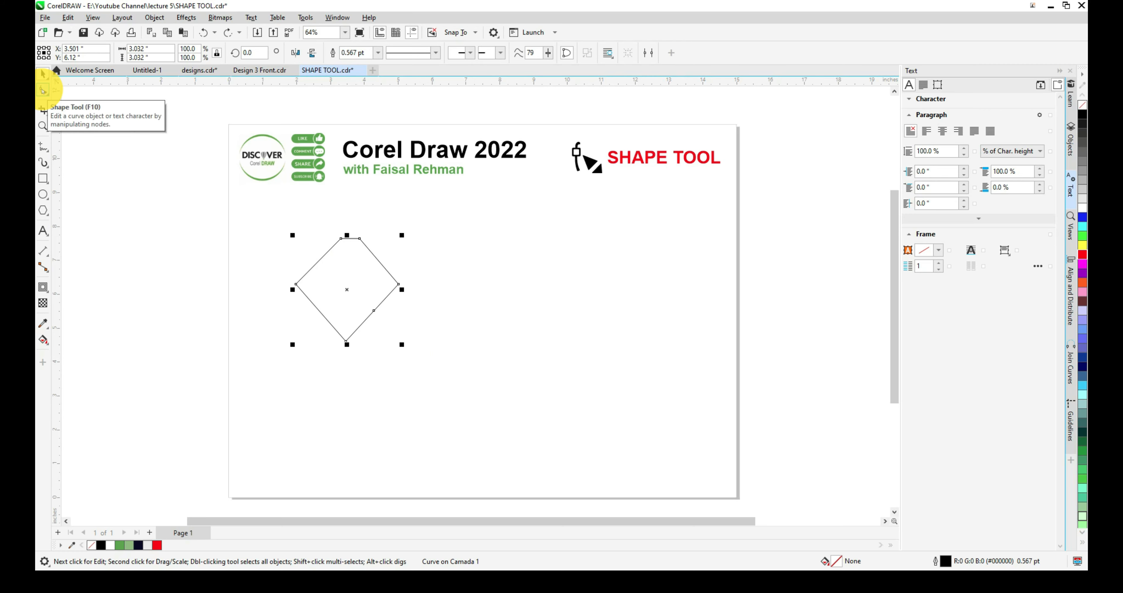
left_click(42, 90)
left_click_drag(278, 263, 308, 305)
left_click_drag(270, 271, 314, 300)
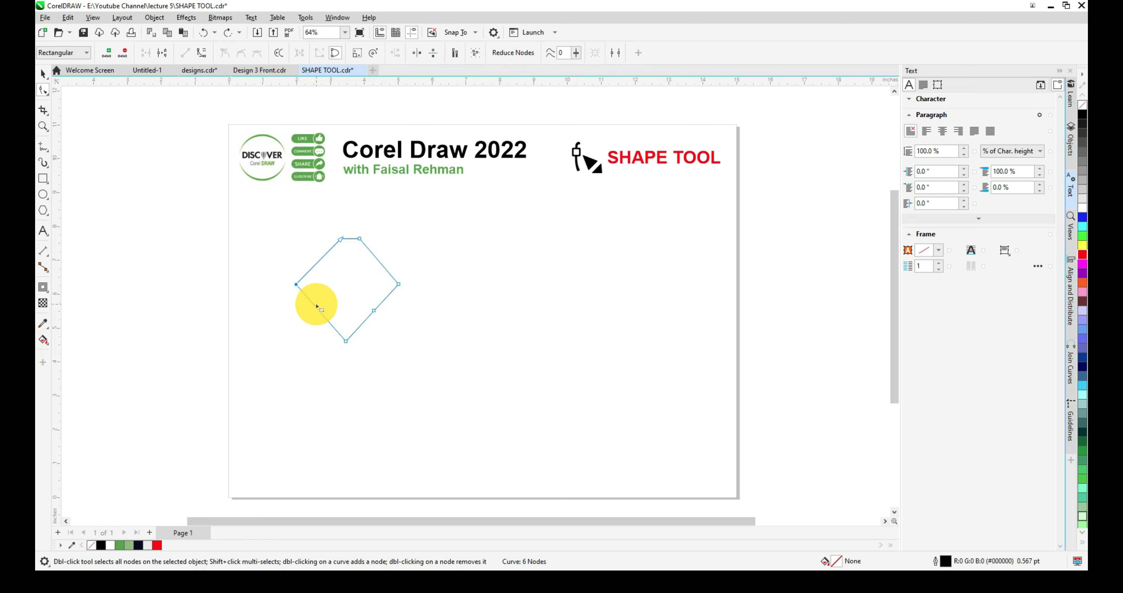
left_click_drag(278, 271, 309, 305)
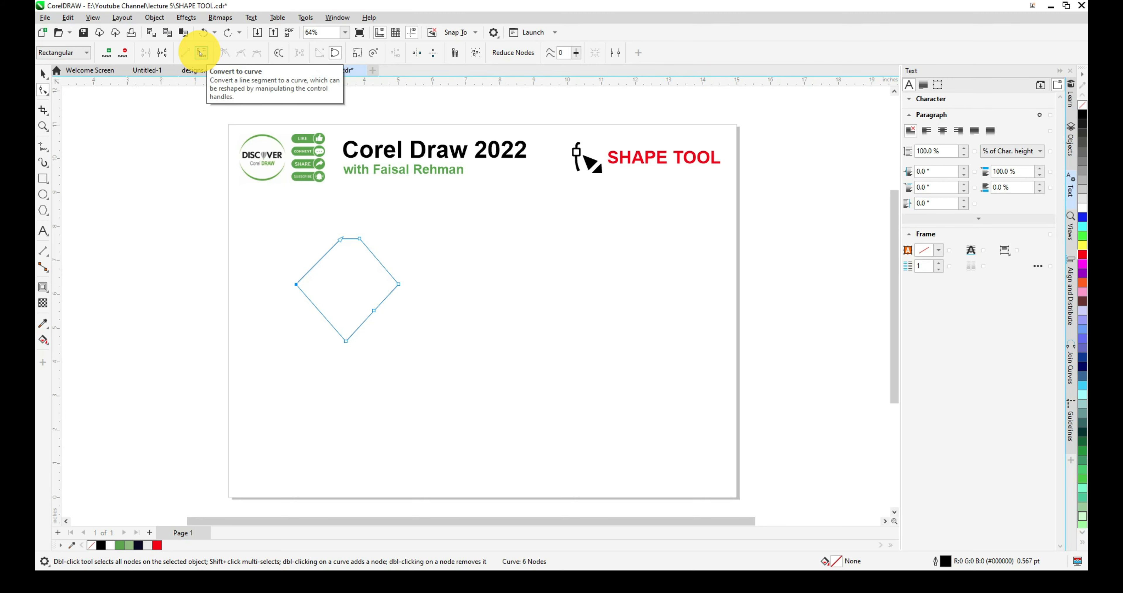
left_click(201, 53)
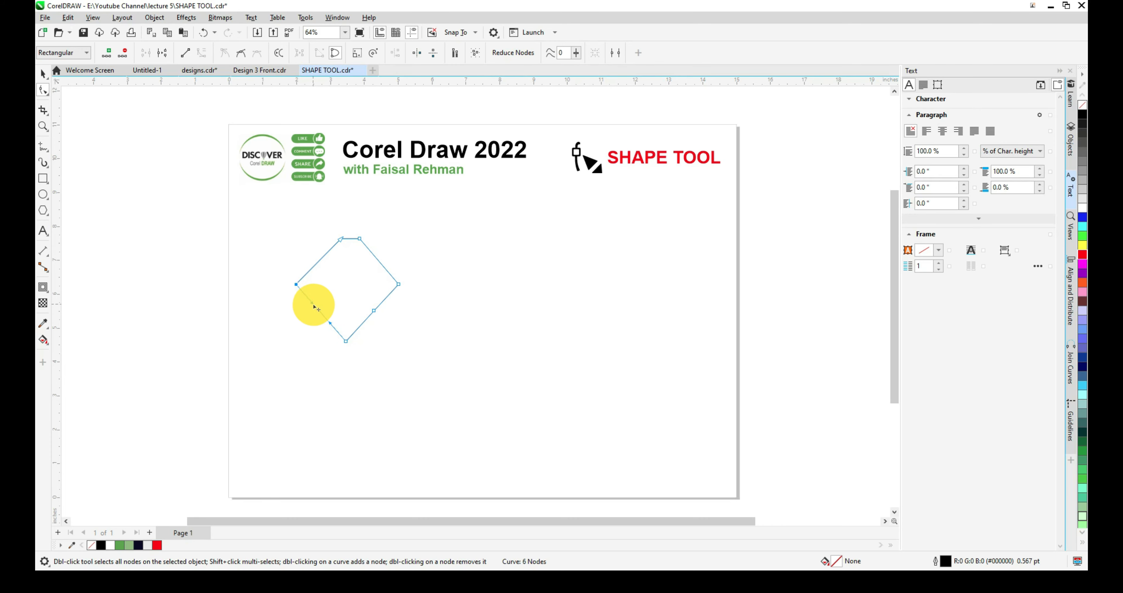
left_click_drag(313, 306, 342, 308)
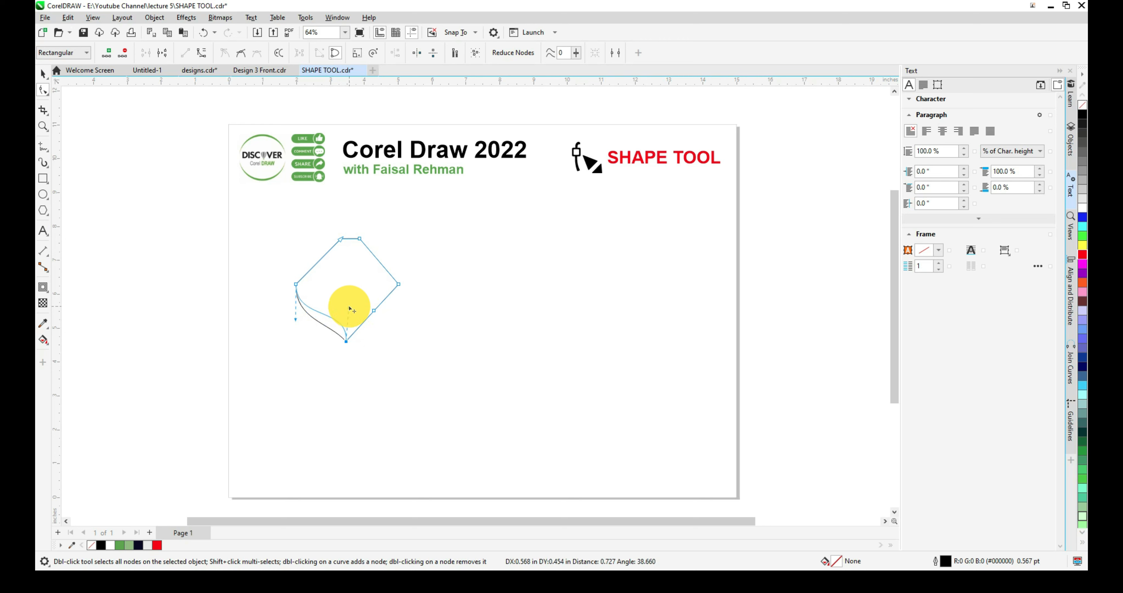
Step: Try bulging the lower-left curve outward with its two control handles and undo both handle moves
left_click_drag(349, 306, 281, 327)
left_click_drag(349, 307, 303, 352)
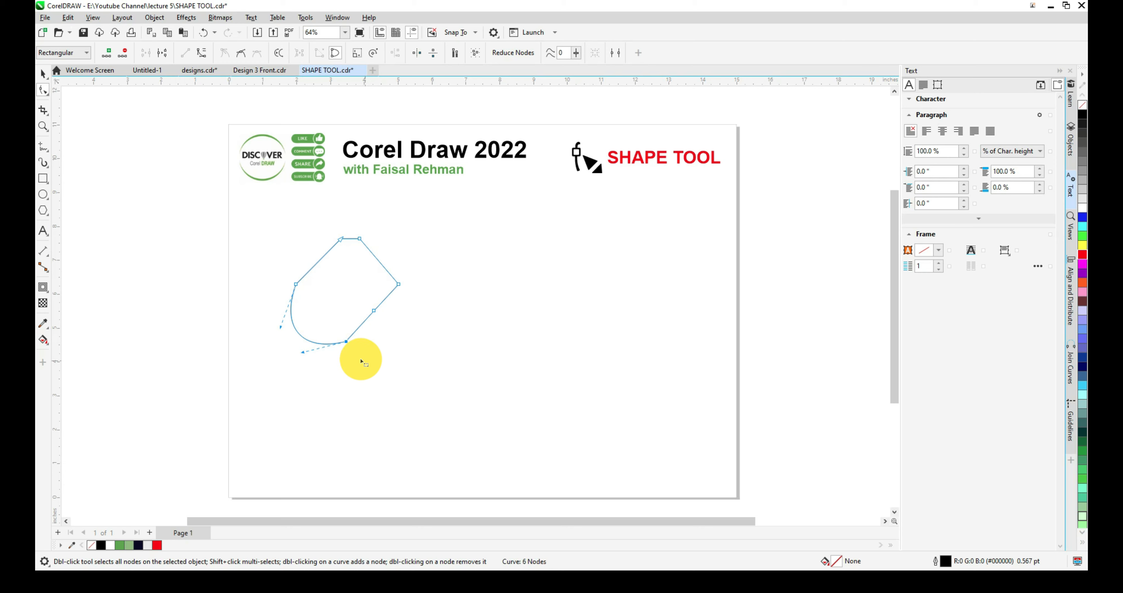
key("ctrl+z")
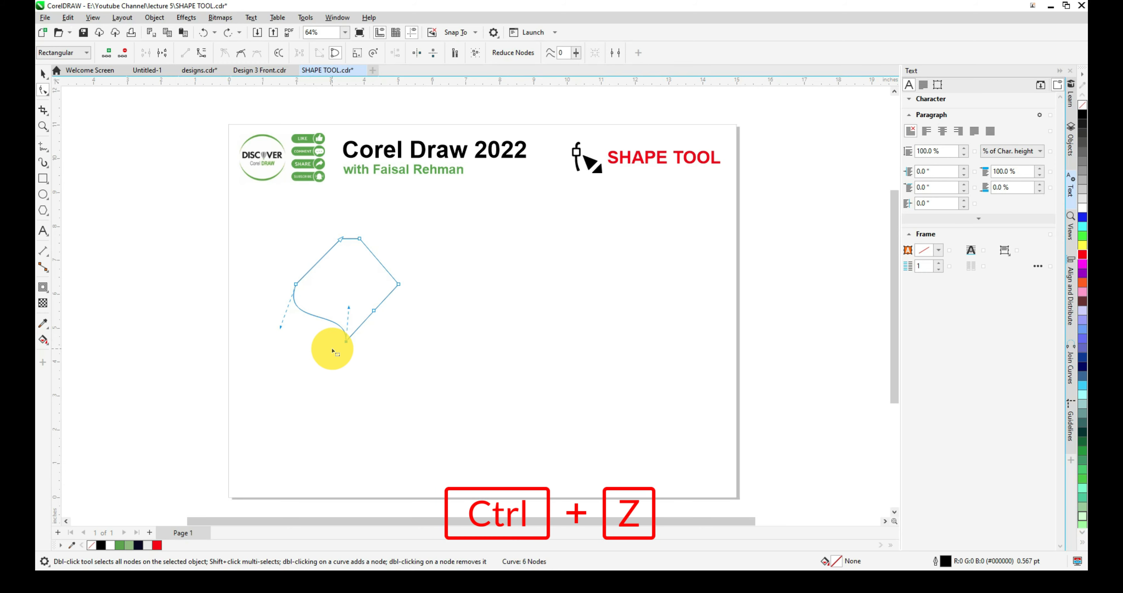
key("ctrl+z")
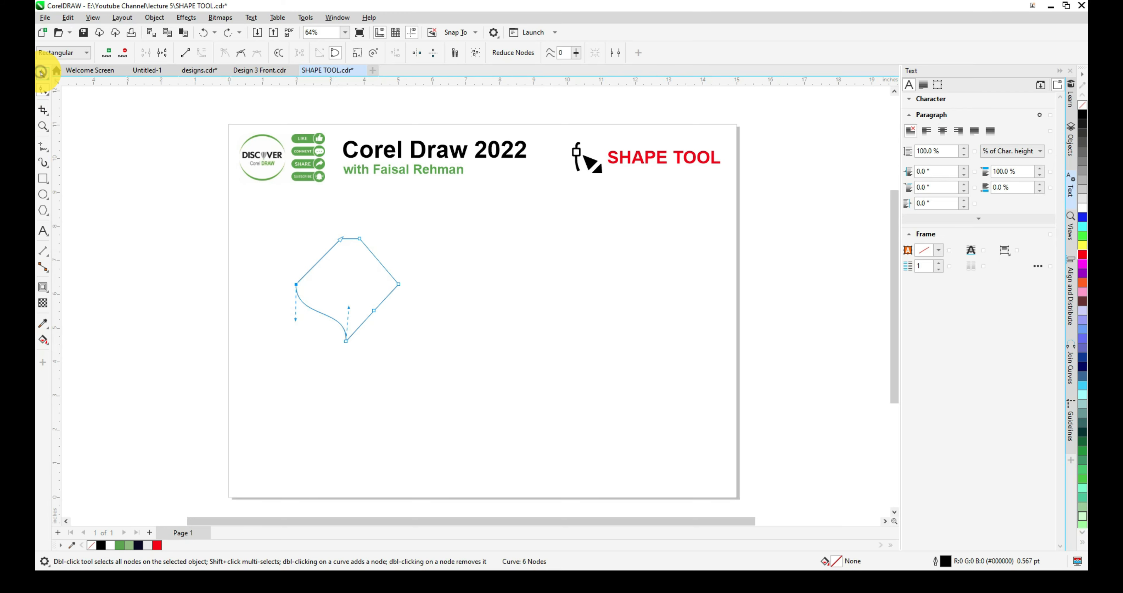
Step: Delete the edited shape and draw a new rectangle about 3.6 by 3.1 inches on the left half of the page
key("Delete")
left_click(43, 177)
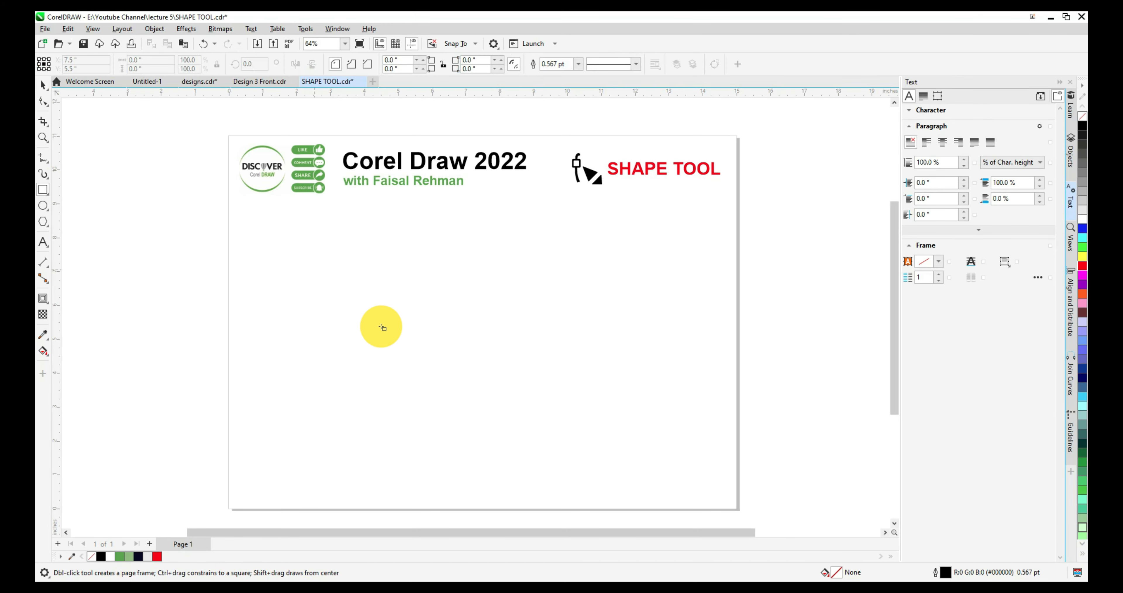
mouse_move(314, 269)
left_mouse_down()
mouse_move(466, 409)
mouse_move(437, 375)
left_mouse_up()
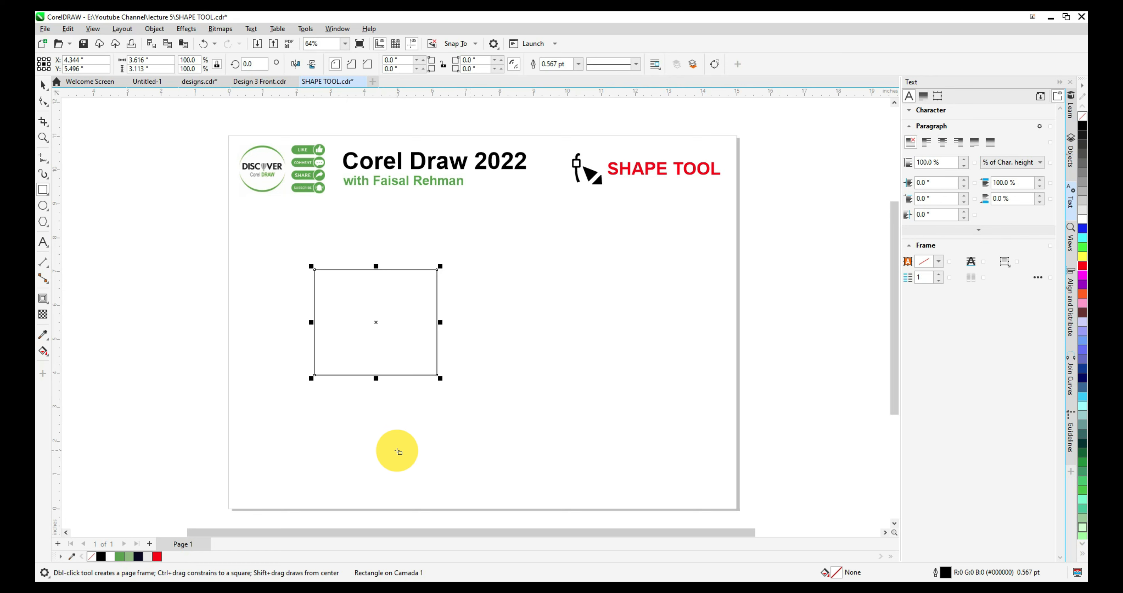
Step: Convert the rectangle to curves, add a node at the middle of its upper edge and move it down into a V notch
key("ctrl")
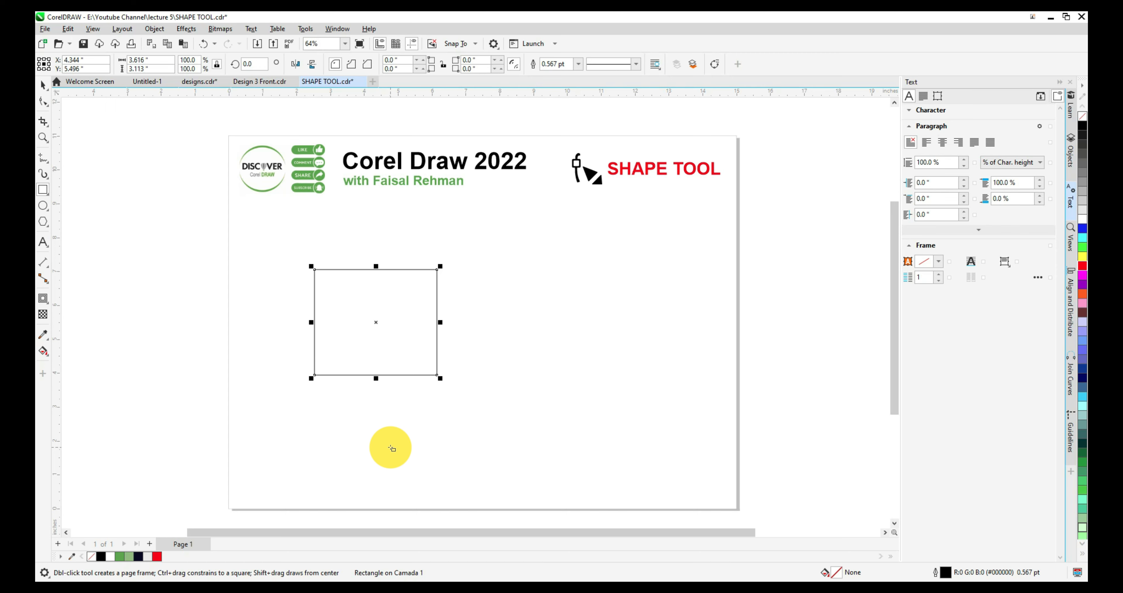
key("ctrl+q")
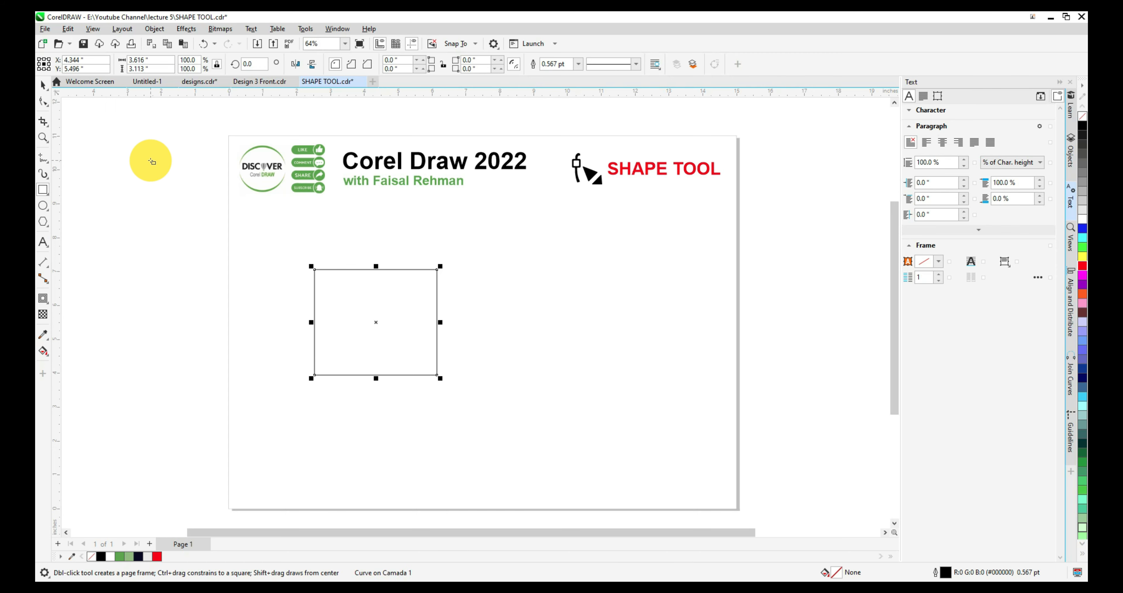
left_click(43, 102)
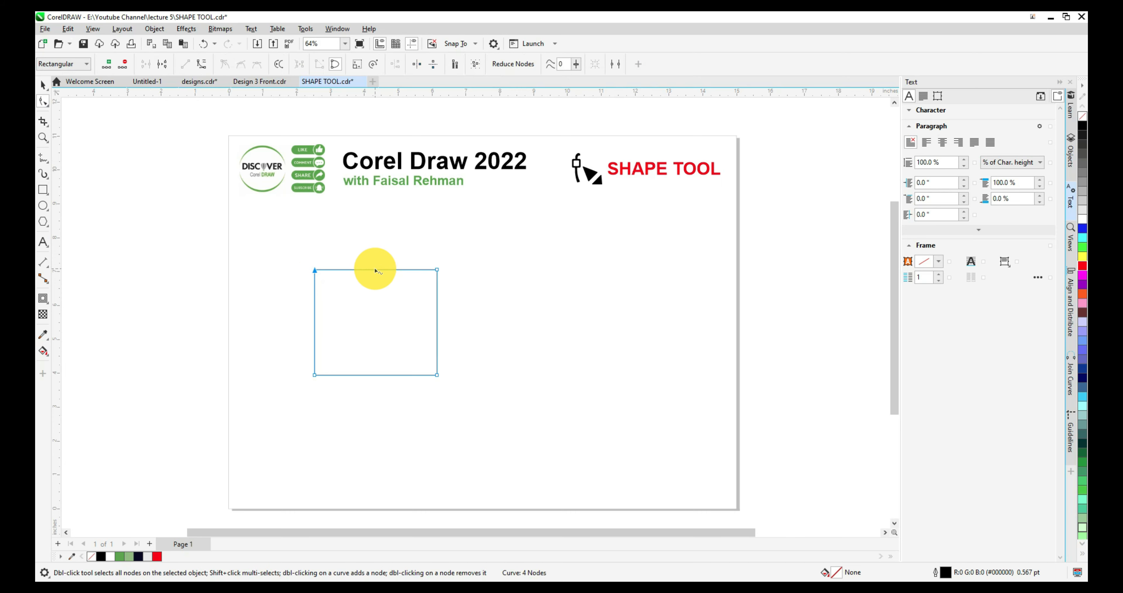
left_click(375, 271)
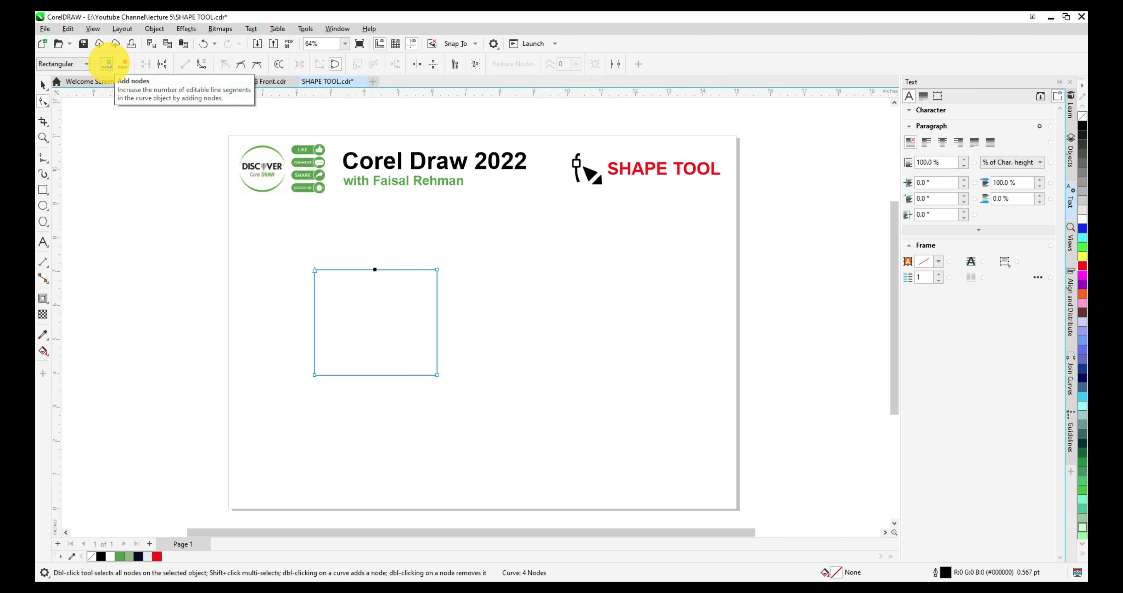
left_click(107, 65)
left_click_drag(374, 270, 375, 355)
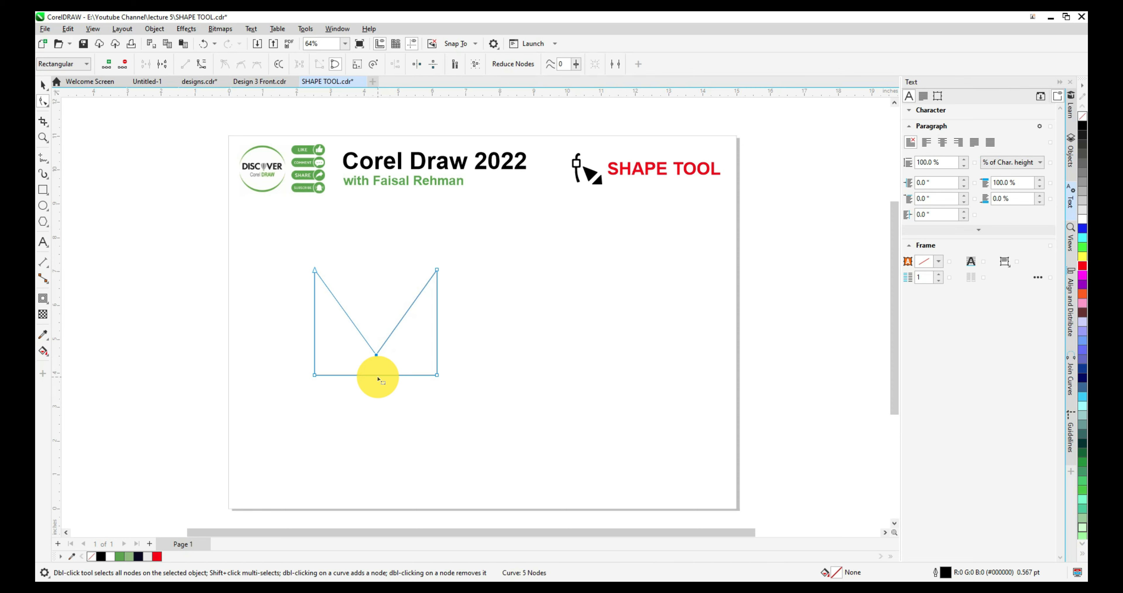
Step: Add a node at the middle of the shape's lower edge and move it down to form a point
left_click(376, 376)
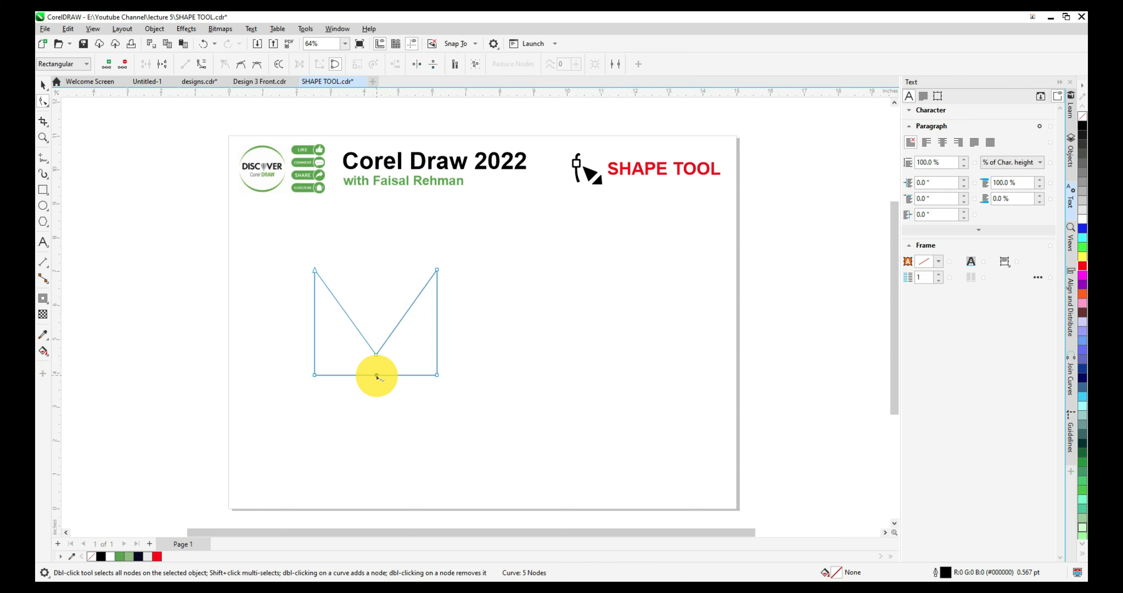
left_click(124, 64)
left_click_drag(376, 373, 378, 453)
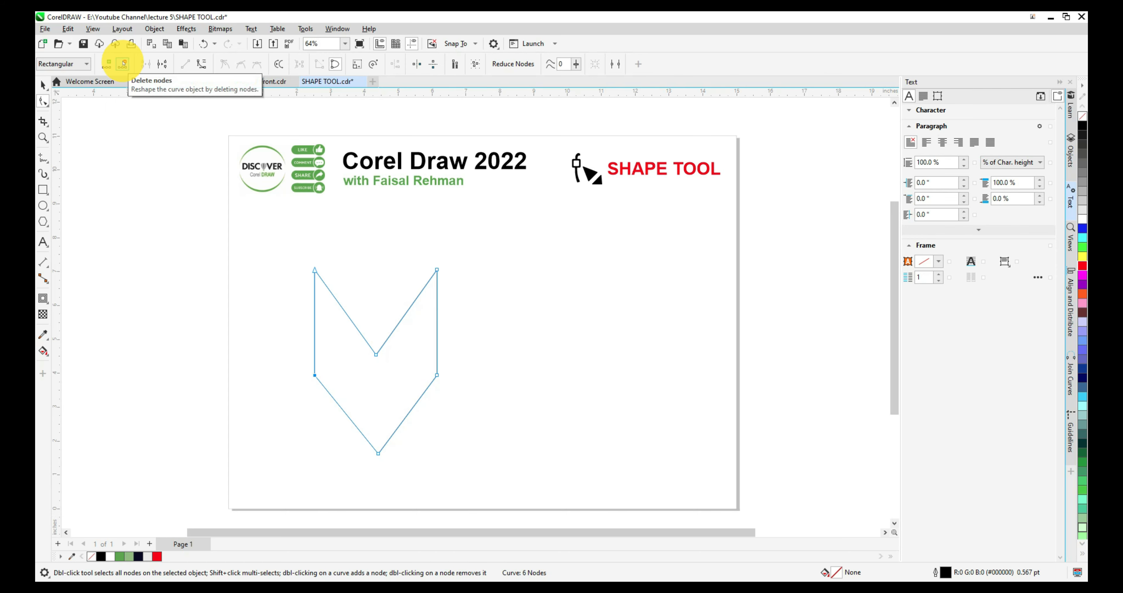
Step: Delete the shape's lower-left and lower-right corner nodes
left_click(124, 64)
left_click_drag(416, 354, 485, 401)
left_click(123, 64)
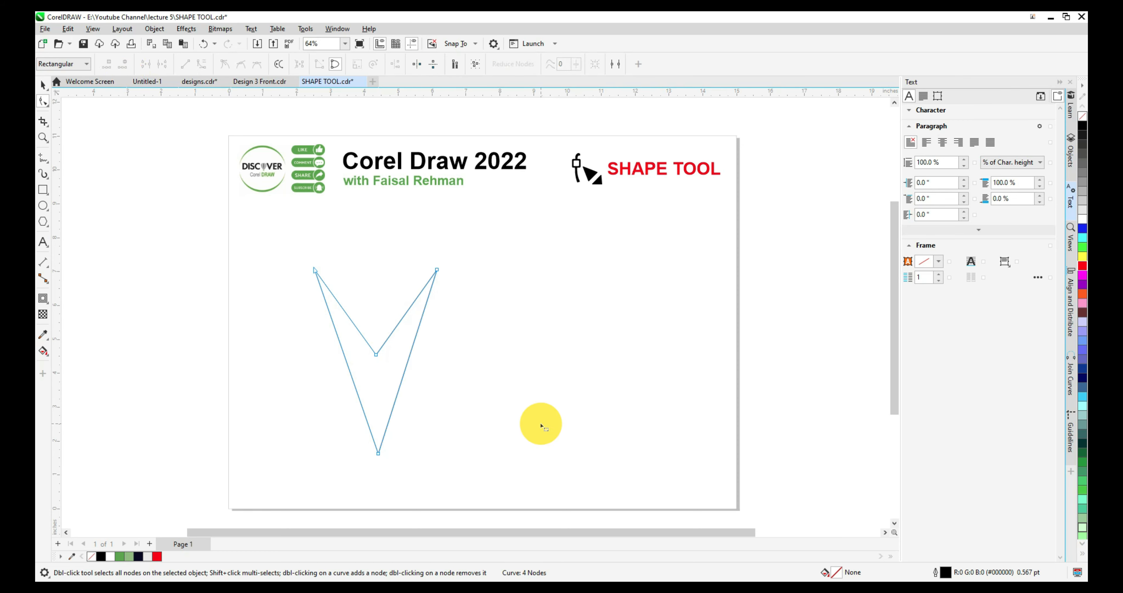
Step: Delete the edited shape and draw a freehand wavy line about 11.5 by 1.3 inches across the middle of the page
key("space")
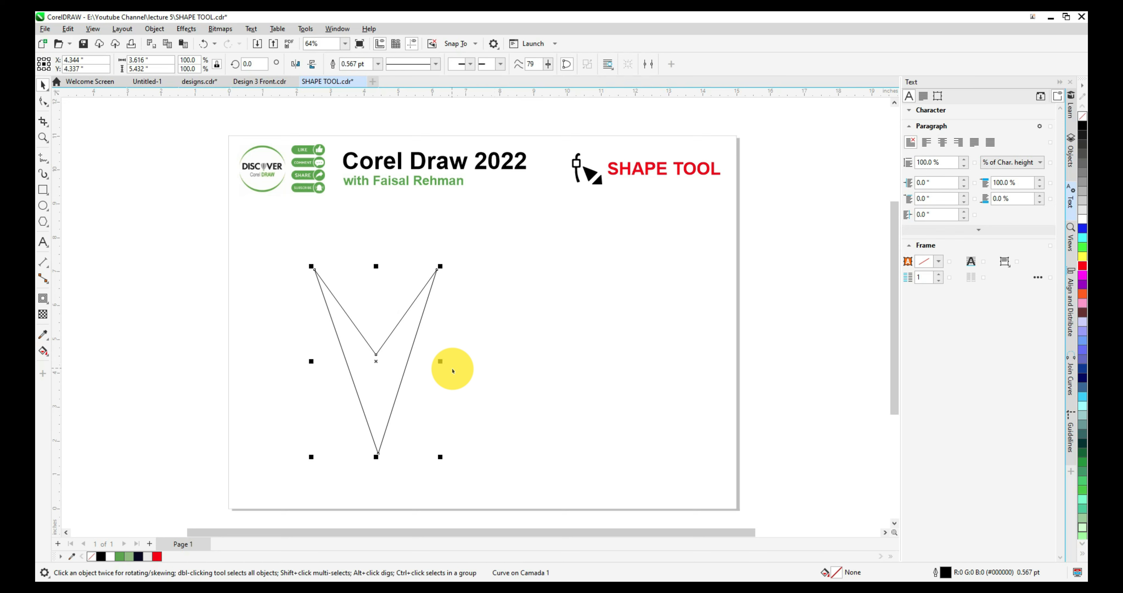
key("Delete")
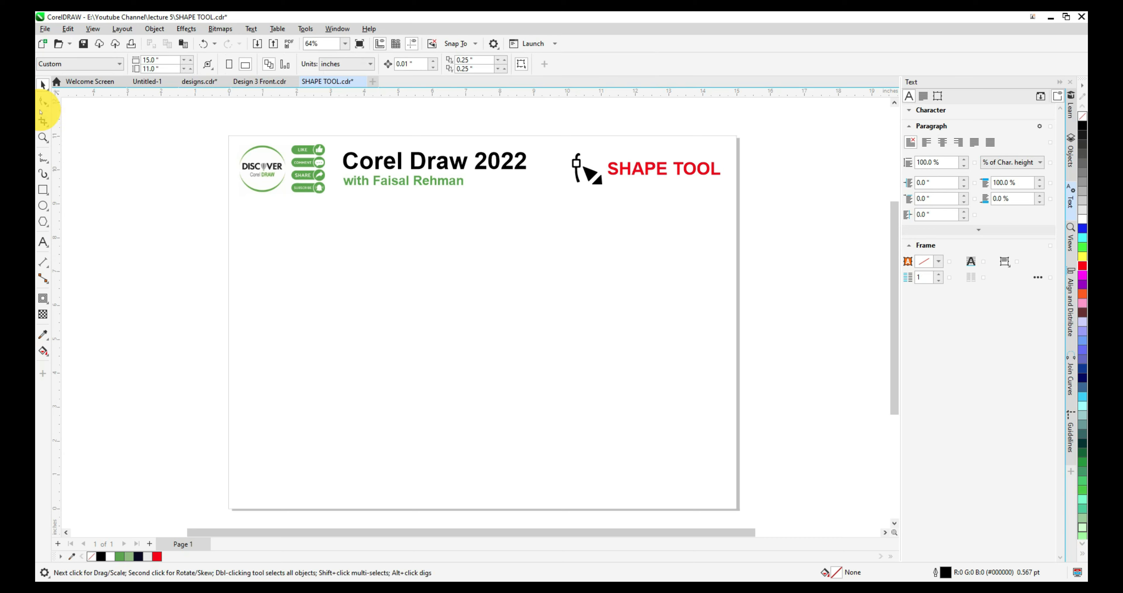
left_click(42, 159)
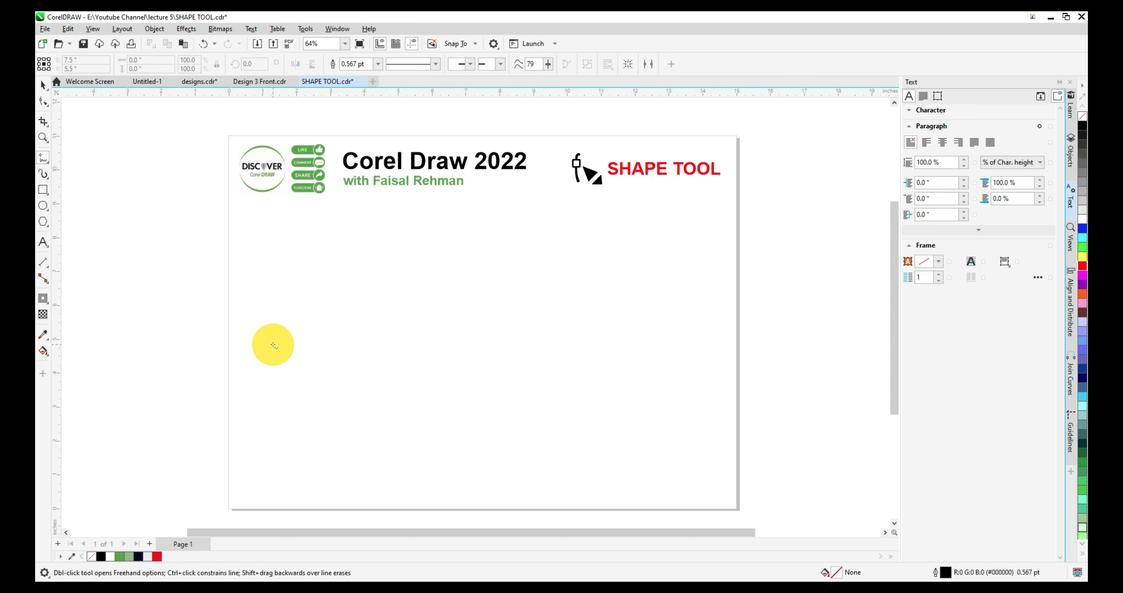
mouse_move(273, 345)
left_mouse_down()
mouse_move(321, 328)
mouse_move(562, 315)
mouse_move(661, 333)
left_mouse_up()
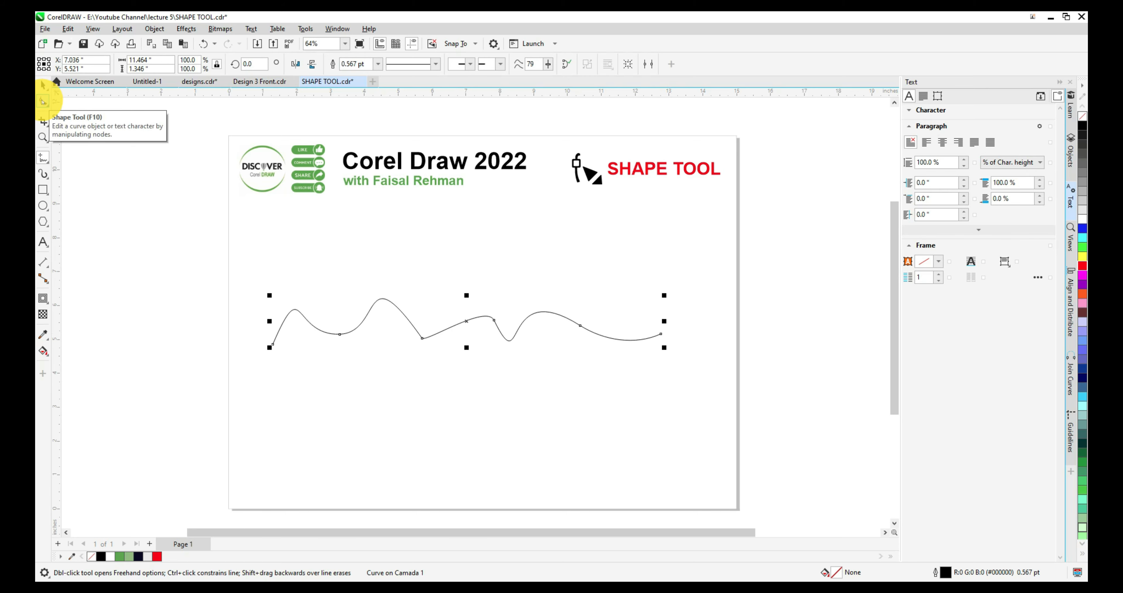
Step: Add two nodes to the wavy line with the Shape tool, on the slopes either side of the valley after the second crest
left_click(43, 101)
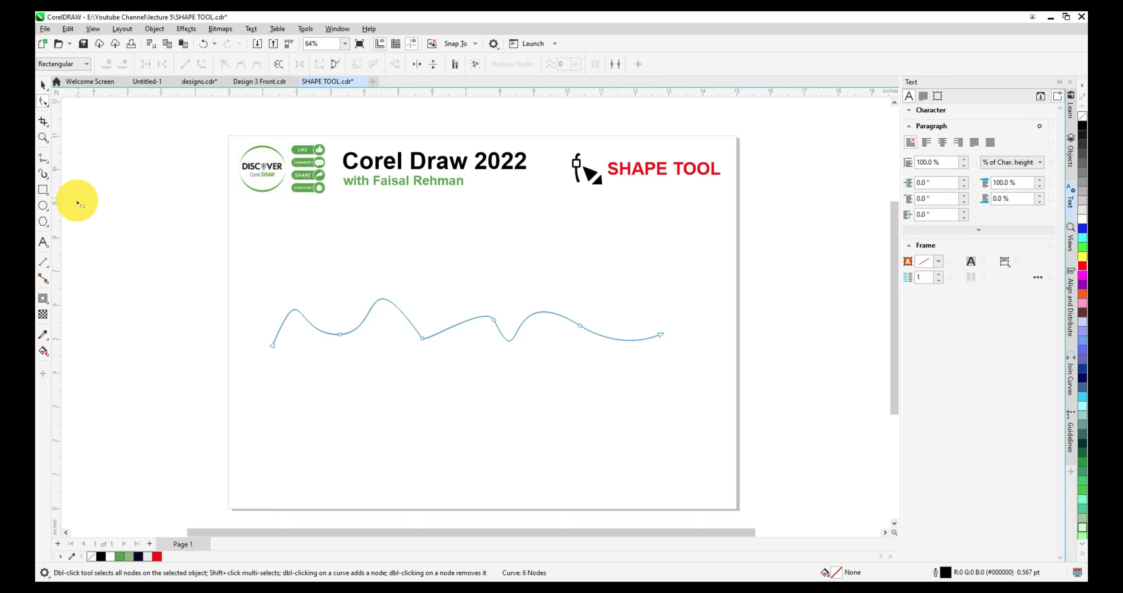
key("F5")
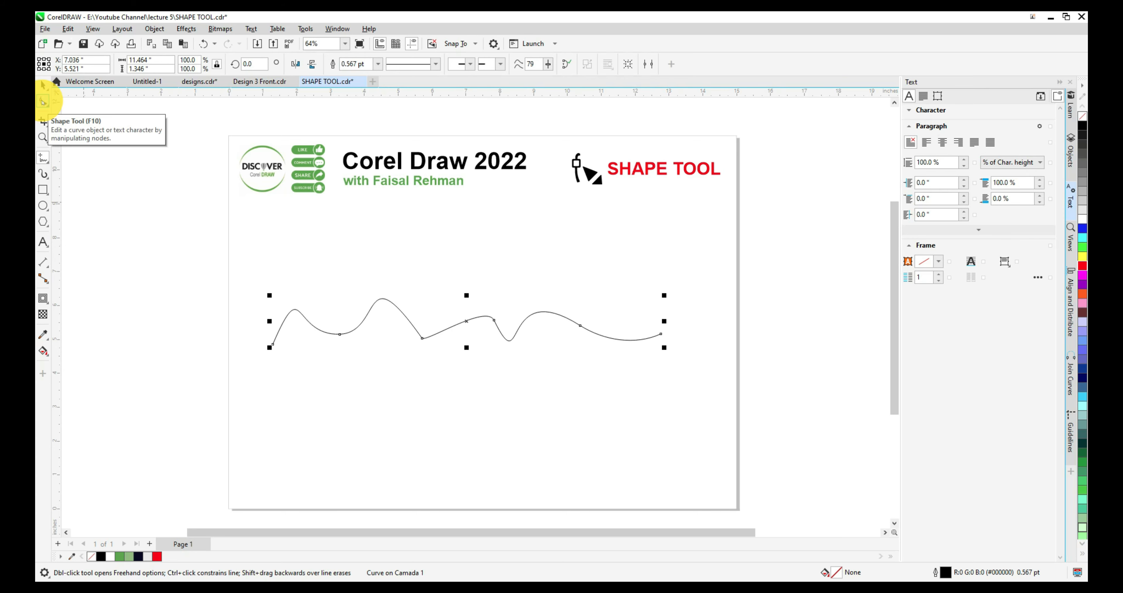
left_click(42, 102)
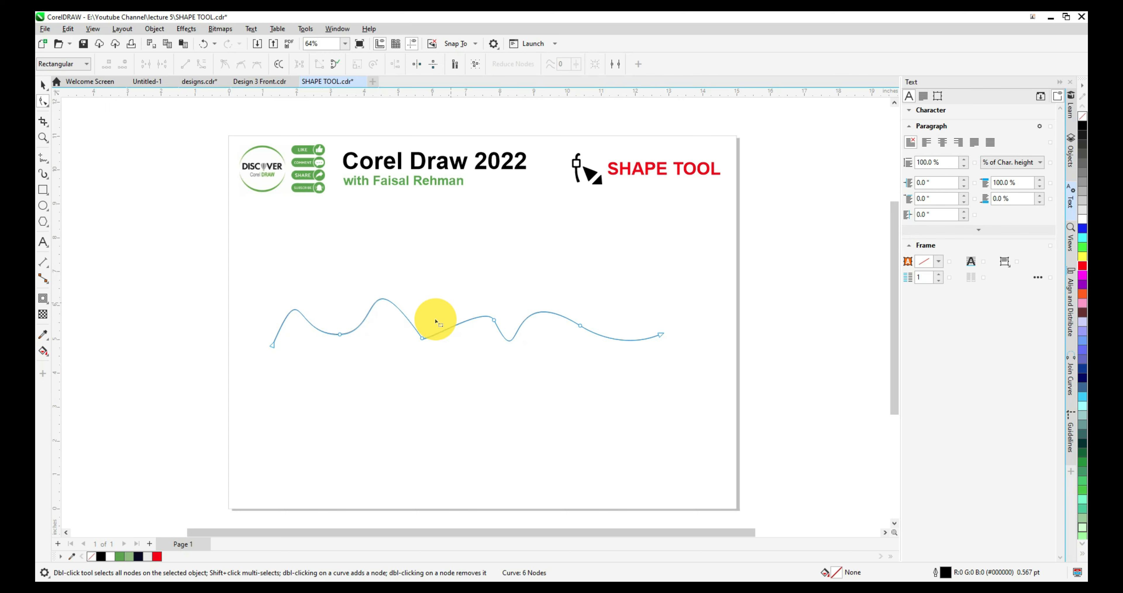
left_click(422, 338)
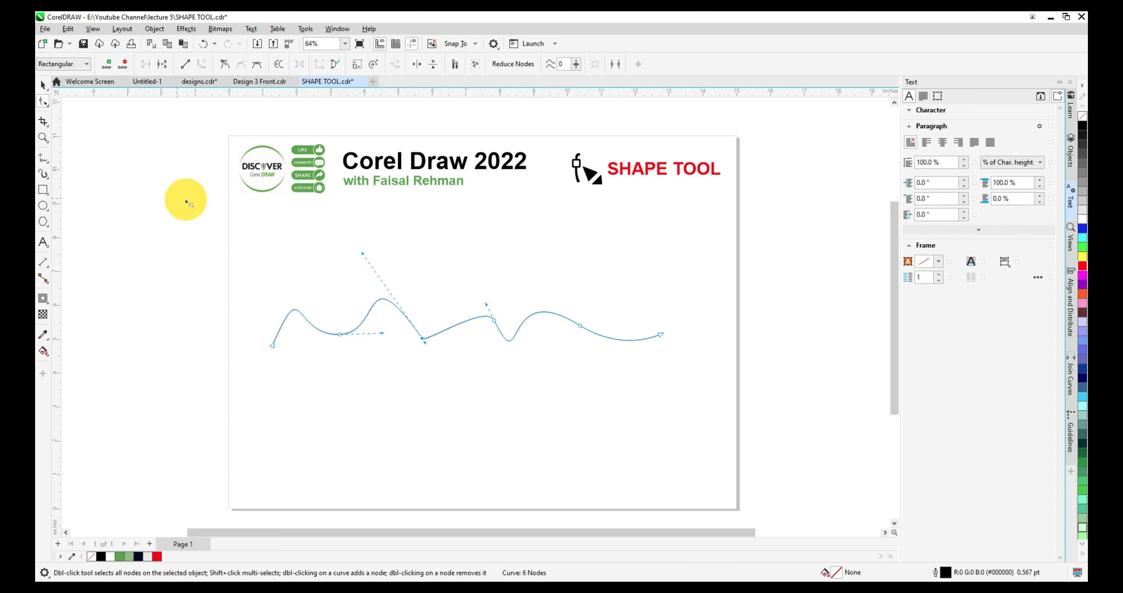
left_click(401, 312)
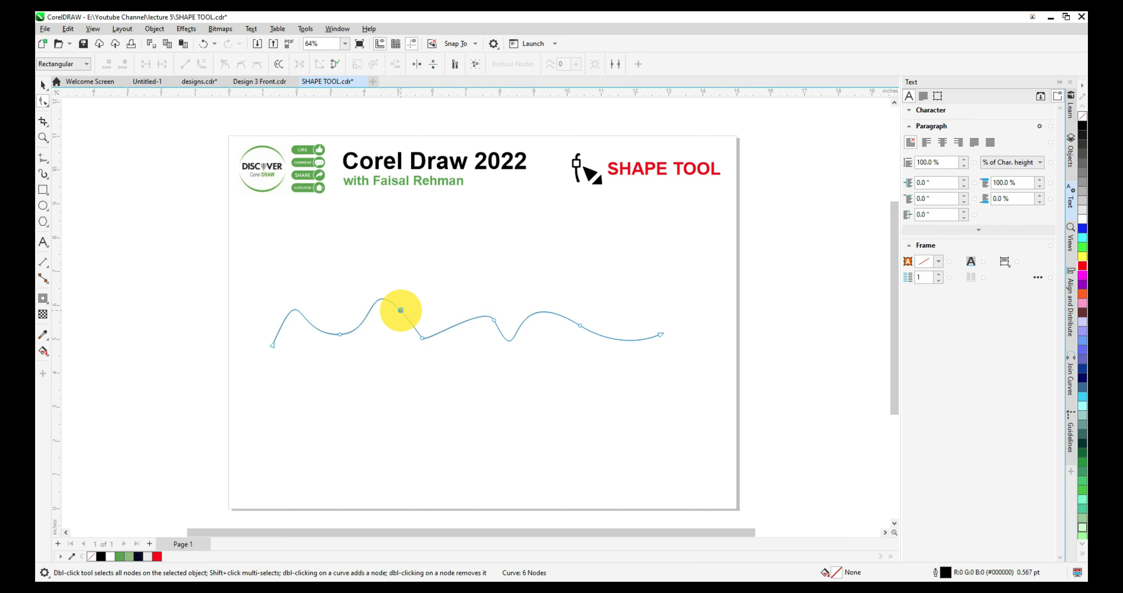
double_click(400, 310)
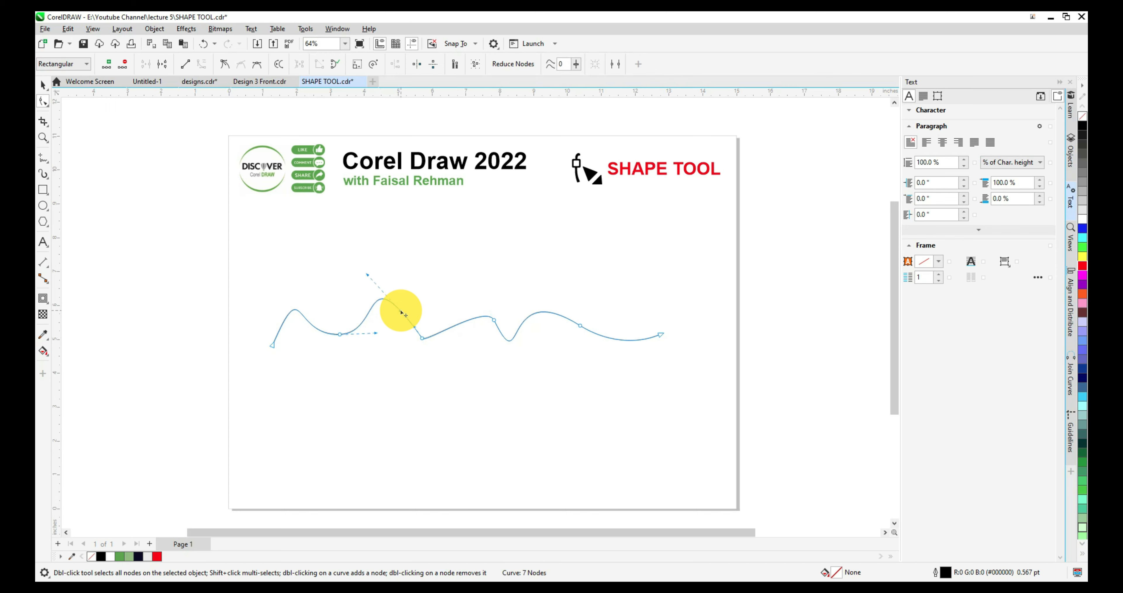
double_click(465, 319)
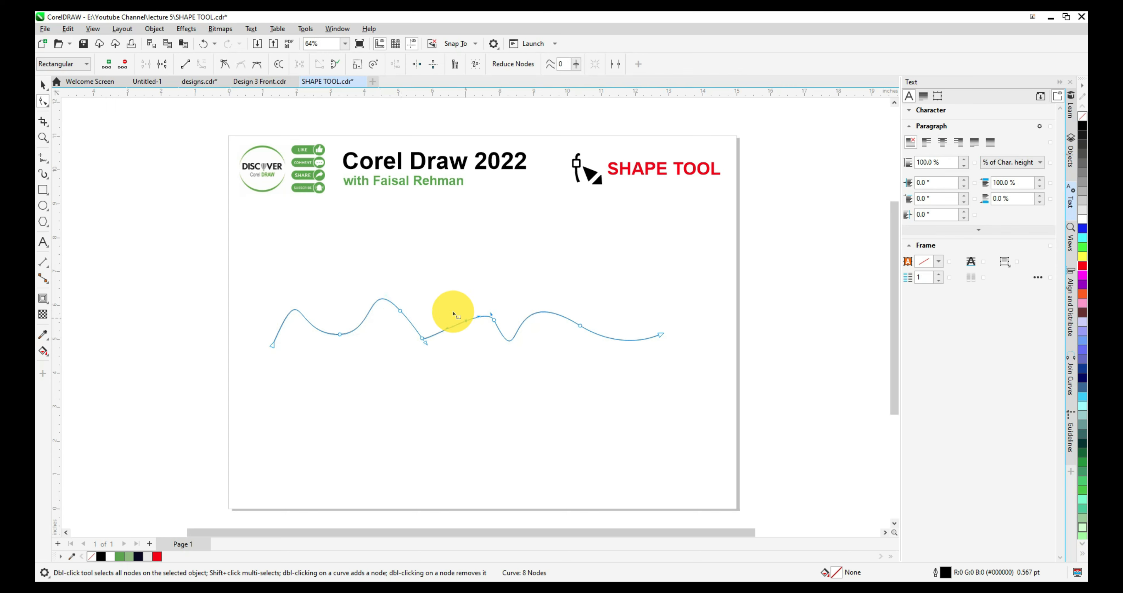
Step: Delete the node in the valley between the two added nodes and the node just past the last crest
left_click_drag(411, 287, 436, 364)
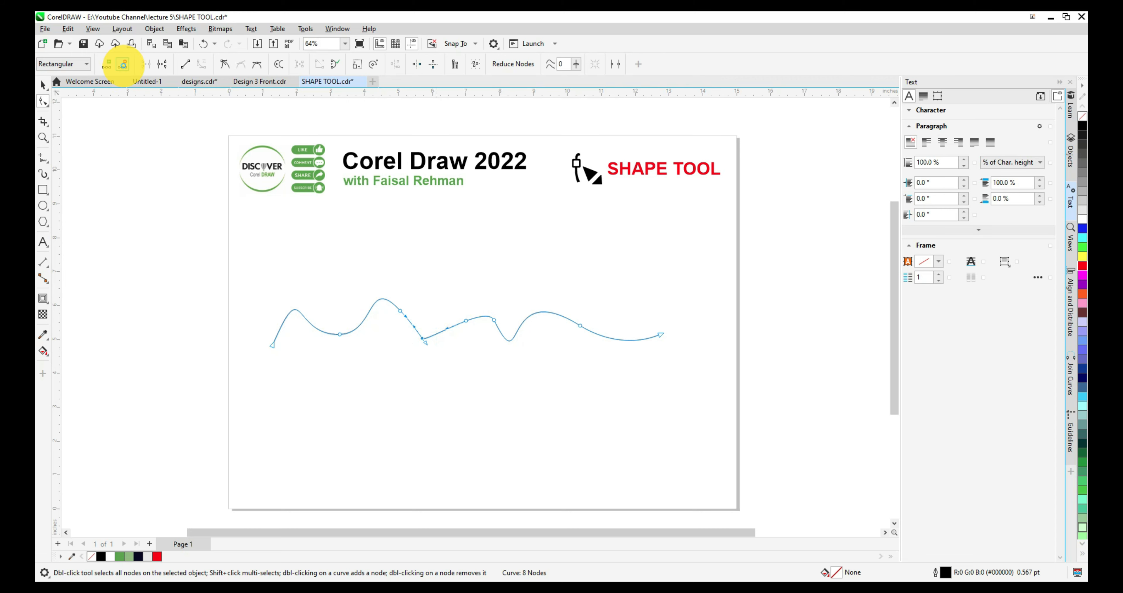
left_click(123, 65)
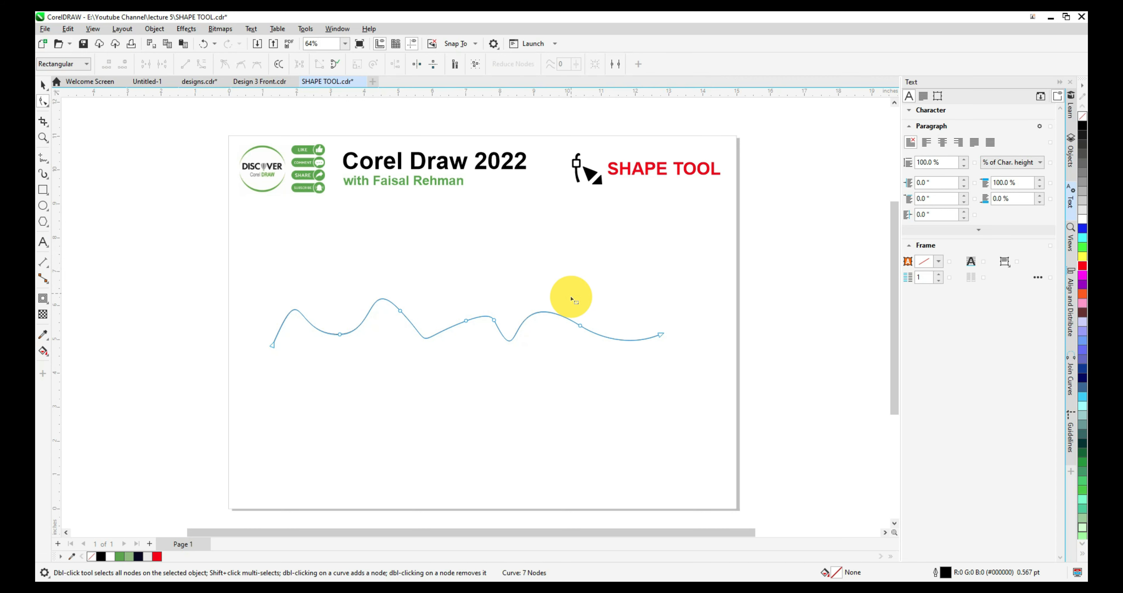
left_click_drag(571, 299, 591, 368)
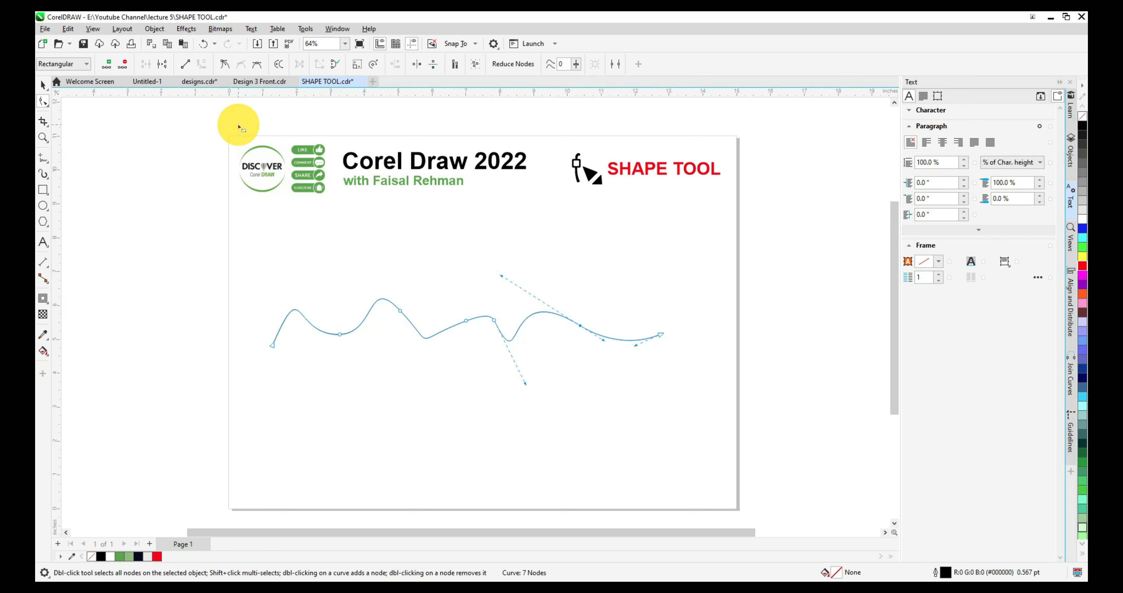
left_click(123, 64)
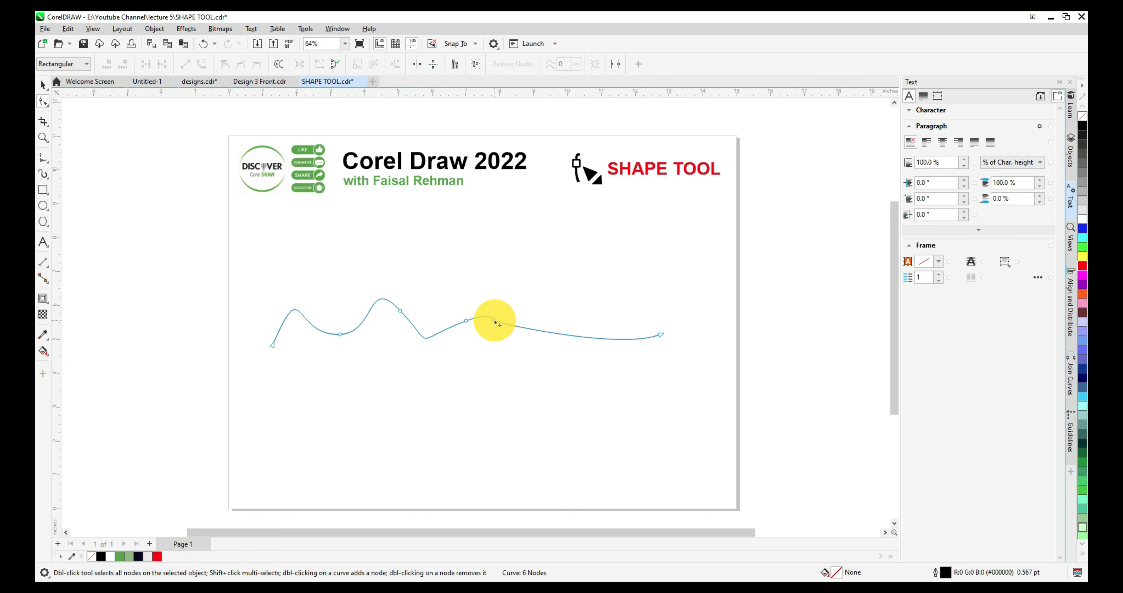
Step: Add a node on the long segment at the curve's right end, move it down and adjust its control handle
double_click(588, 337)
left_click_drag(589, 338, 521, 335)
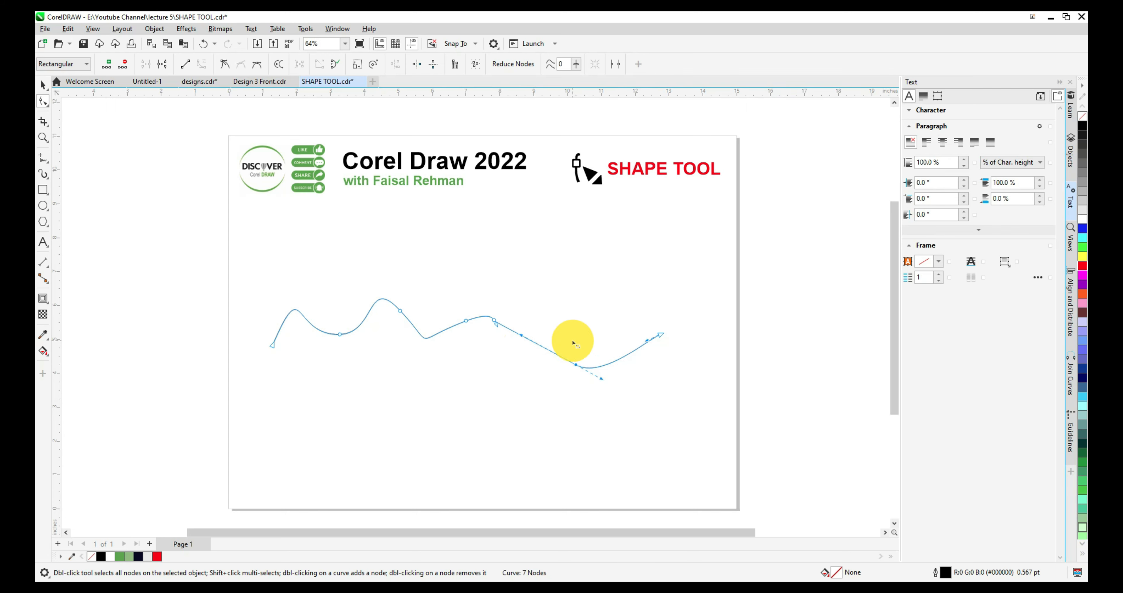
left_click(560, 316)
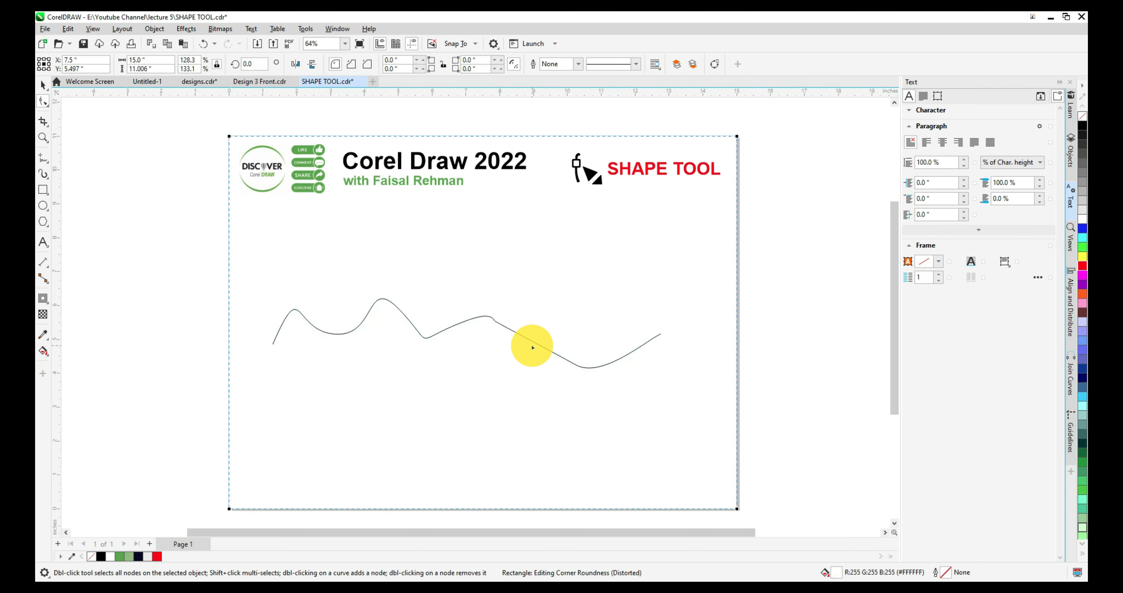
Step: Bend the segment before the lowered node into a wave with its control handles
left_click(533, 342)
left_click_drag(514, 287, 551, 320)
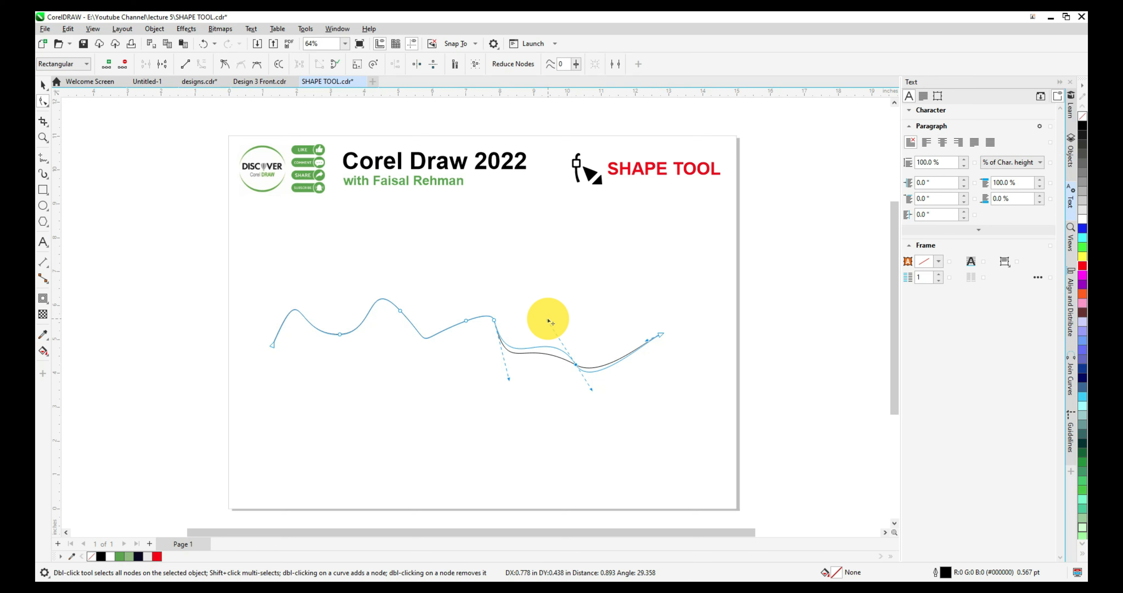
left_click_drag(548, 321, 548, 321)
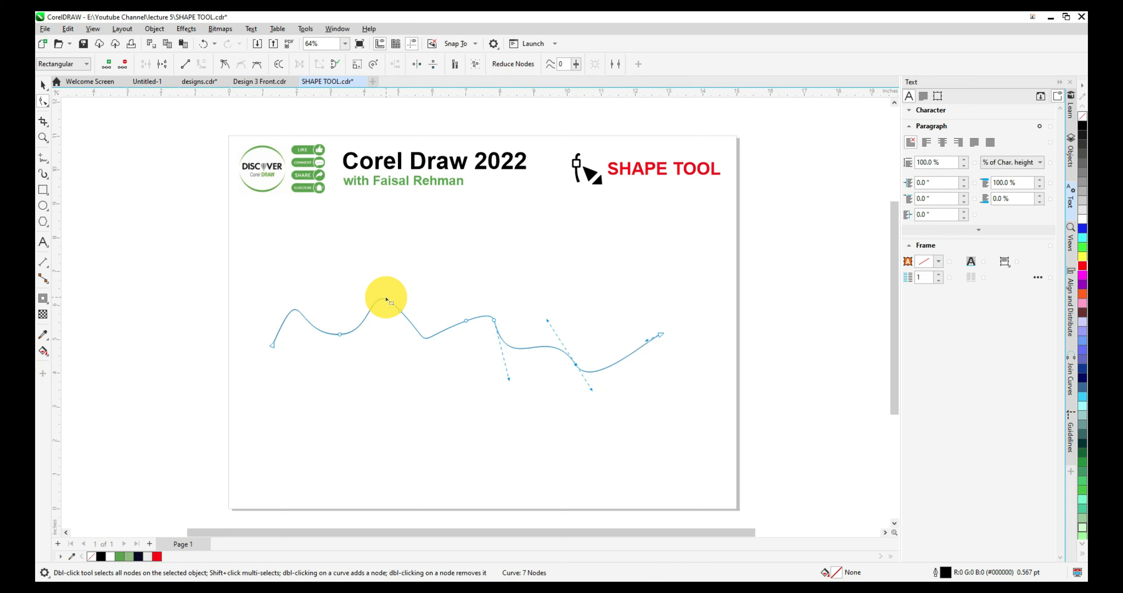
Step: Break the curve at the node on the slope before the third crest and pull the two loose ends apart
left_click_drag(446, 300, 472, 335)
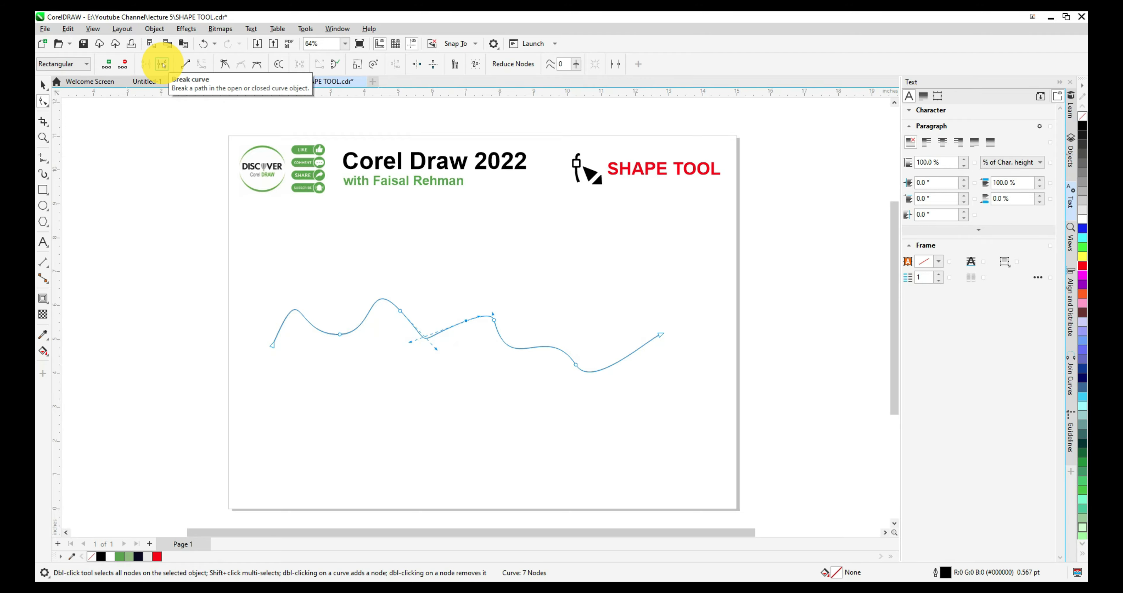
left_click(162, 64)
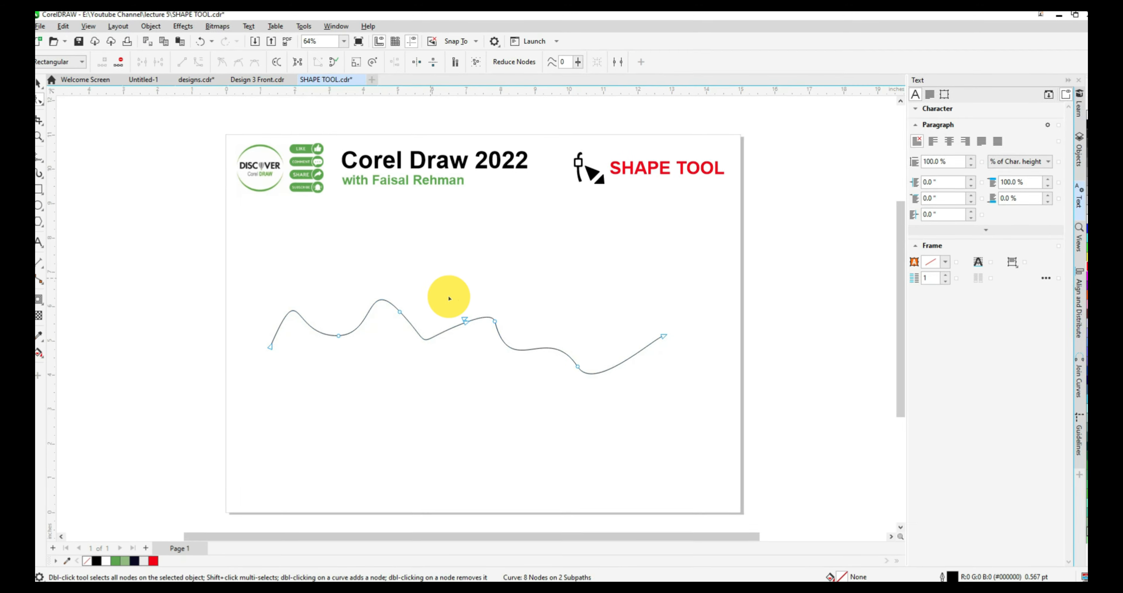
left_click_drag(464, 321, 474, 304)
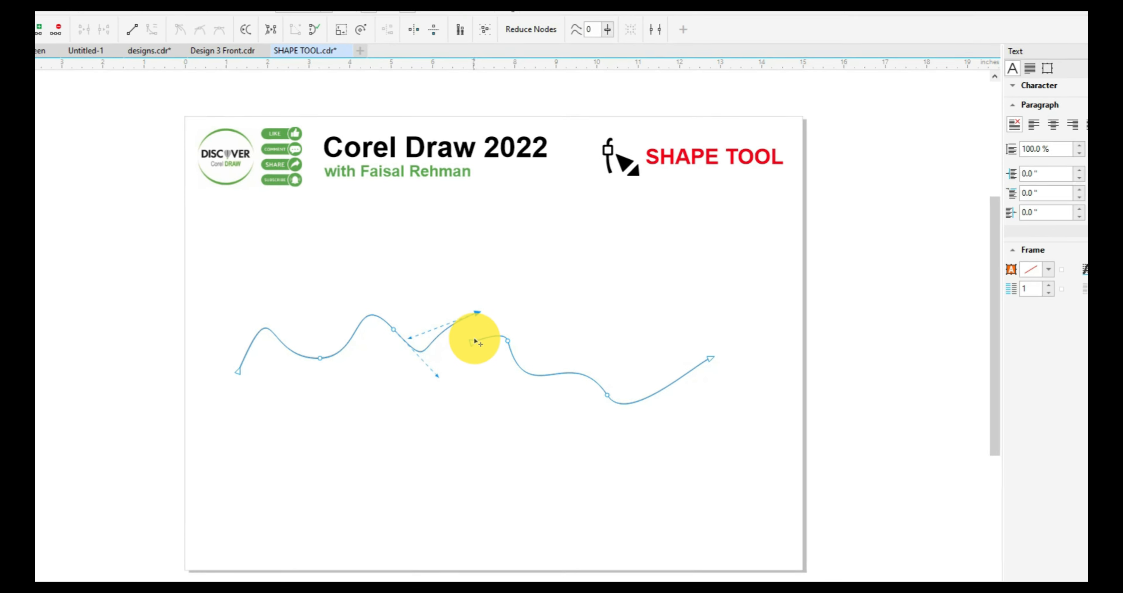
mouse_move(478, 347)
left_mouse_down()
mouse_move(498, 395)
mouse_move(477, 367)
left_mouse_up()
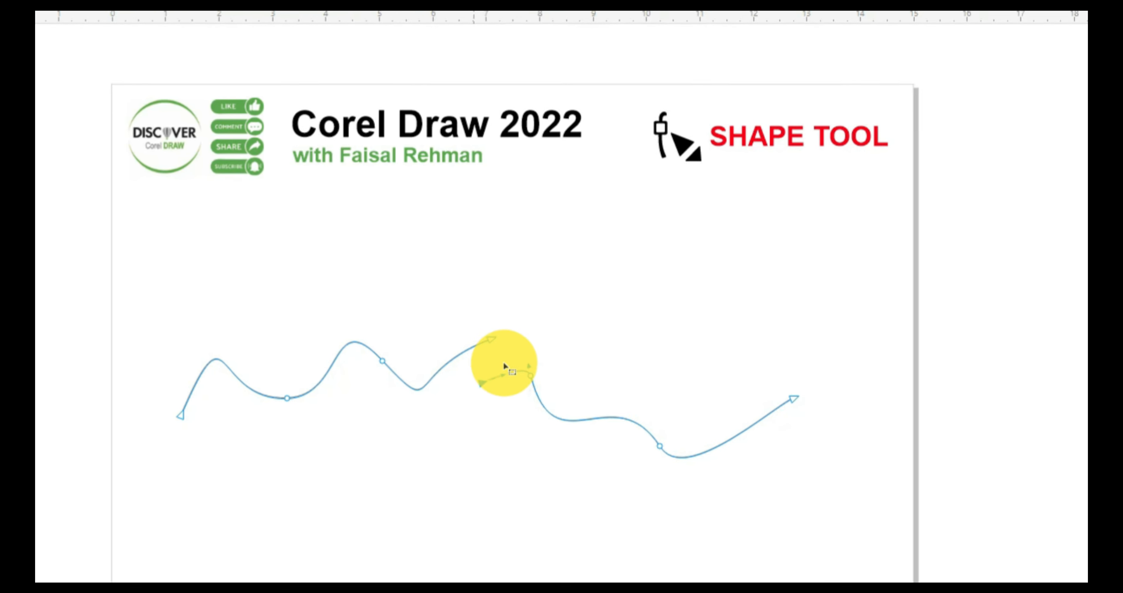
Step: Break the curve at the lowered node near its right end and move the middle piece's loose end down
left_click_drag(650, 379, 737, 535)
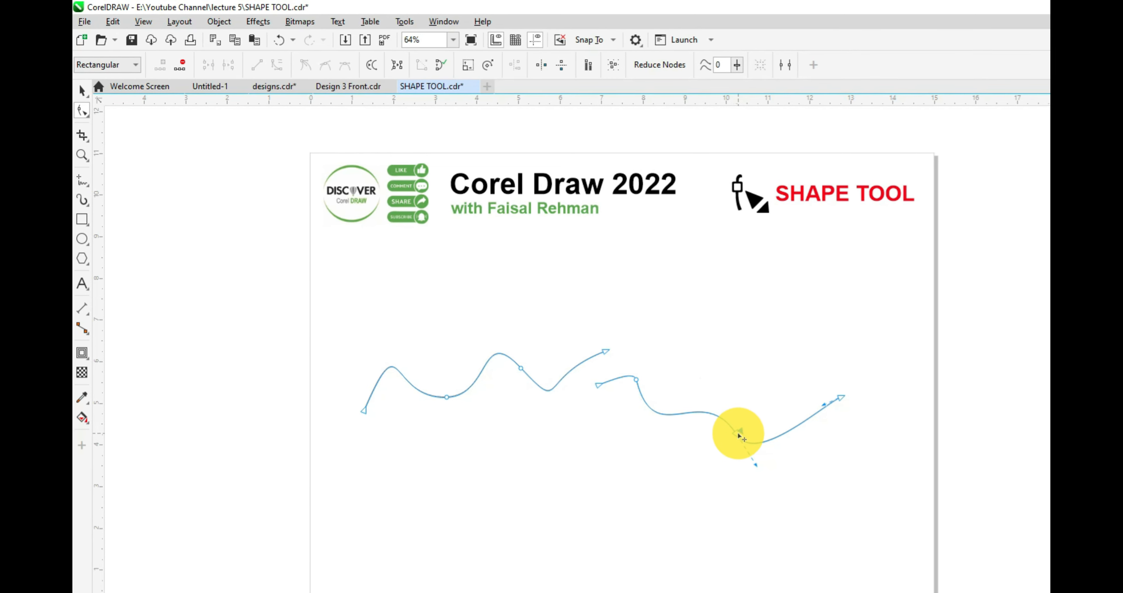
left_click_drag(748, 433, 732, 485)
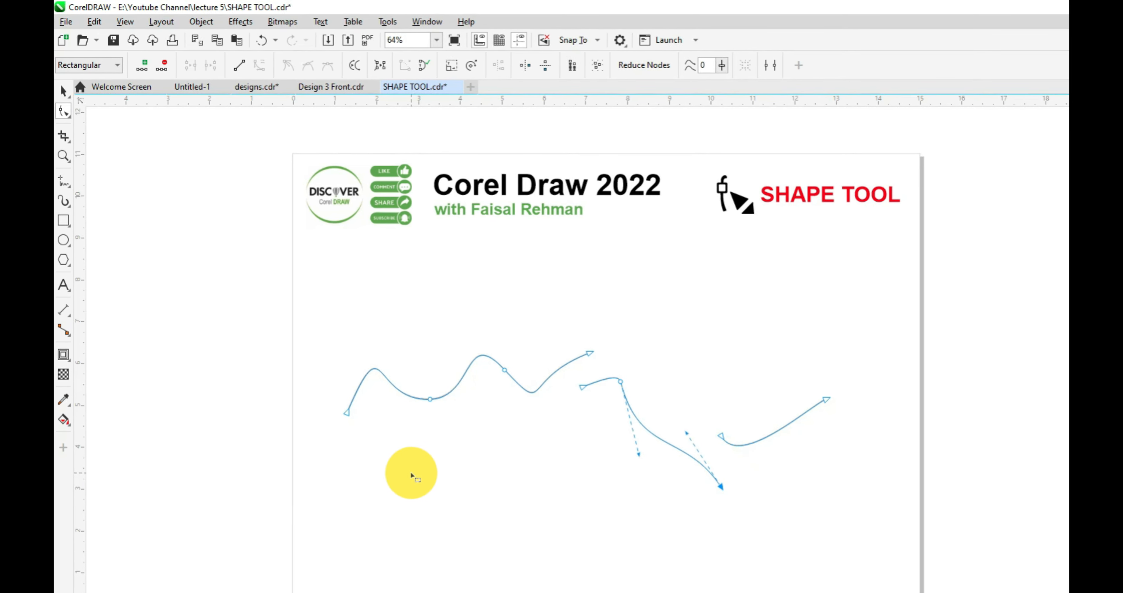
Step: Join the two loose ends at the third crest, and join the two loose ends at the low point near the right end
left_click(579, 387)
left_click_drag(569, 383, 536, 330)
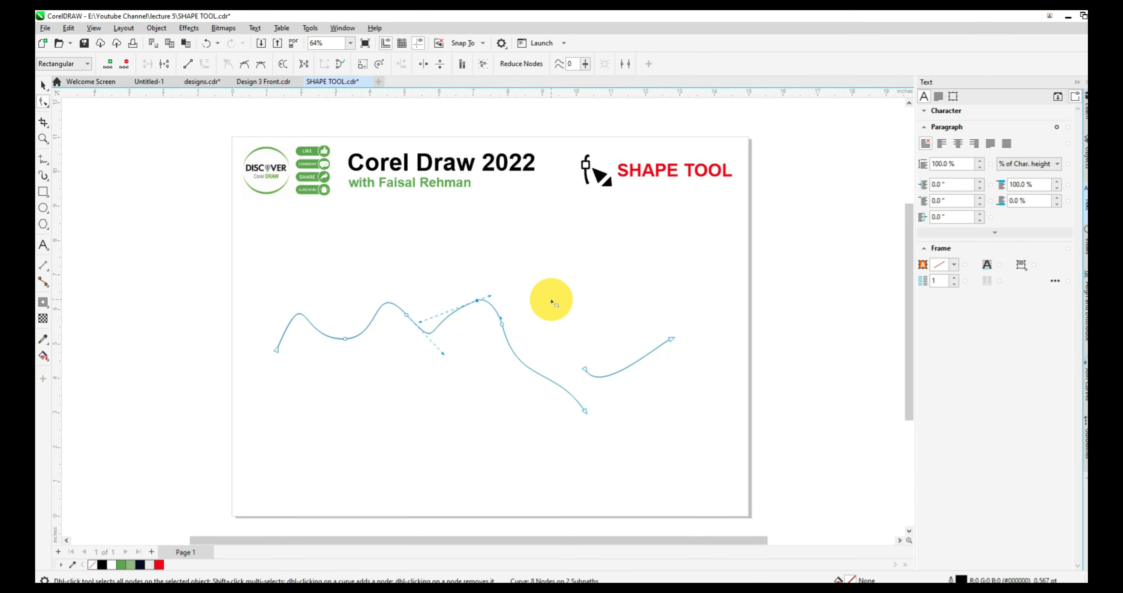
left_click_drag(543, 300, 606, 450)
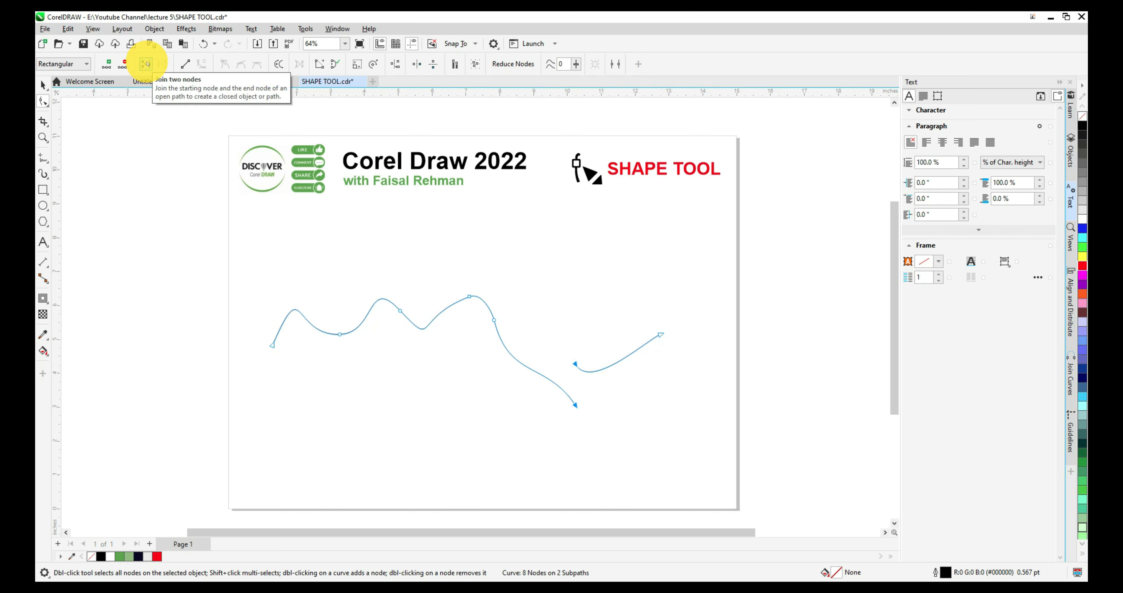
left_click(145, 63)
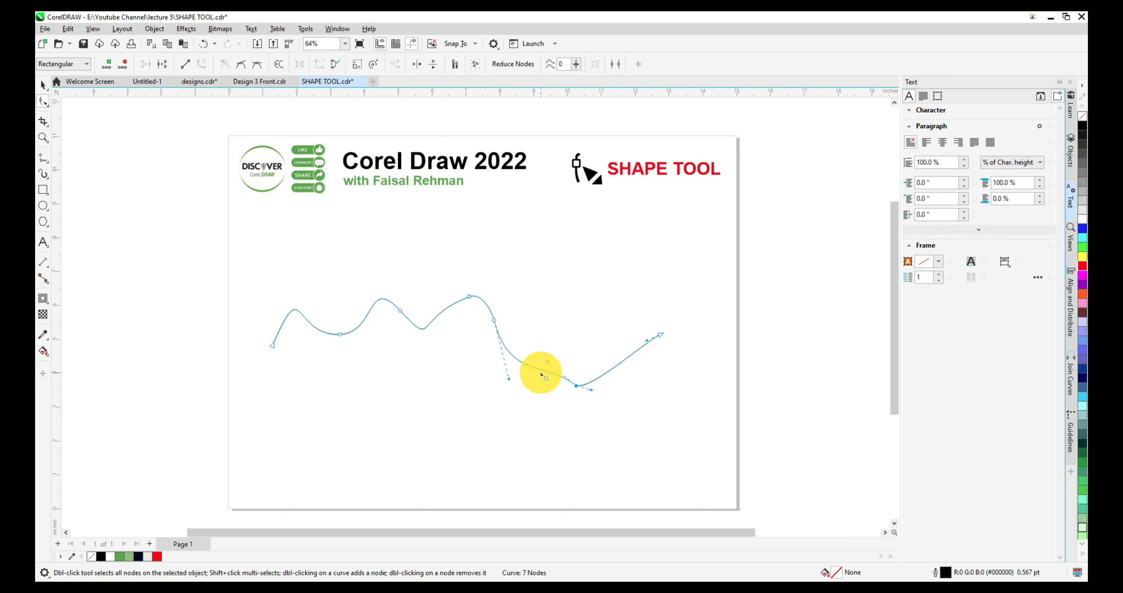
Step: Convert the curve segment between the second and third crests to a straight line
left_click(619, 364)
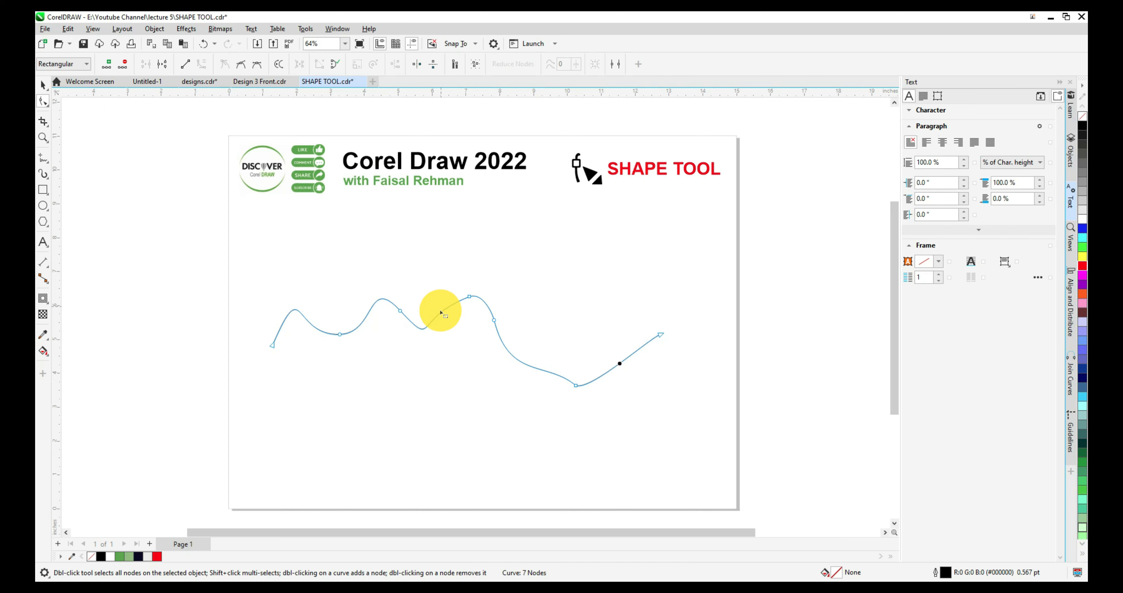
left_click(427, 326)
left_click(429, 327)
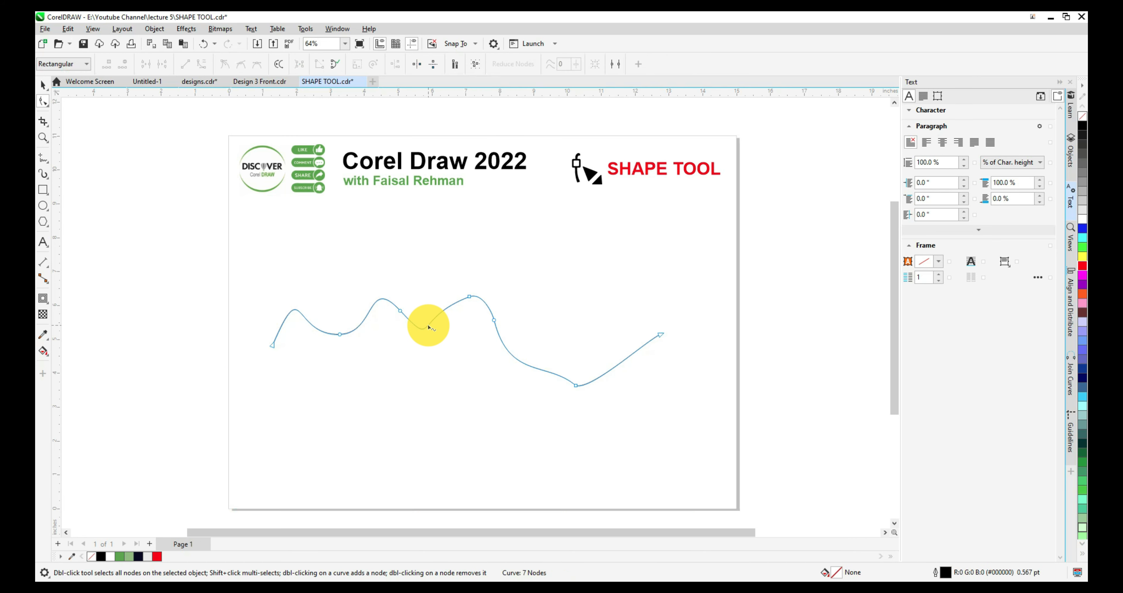
left_click(428, 326)
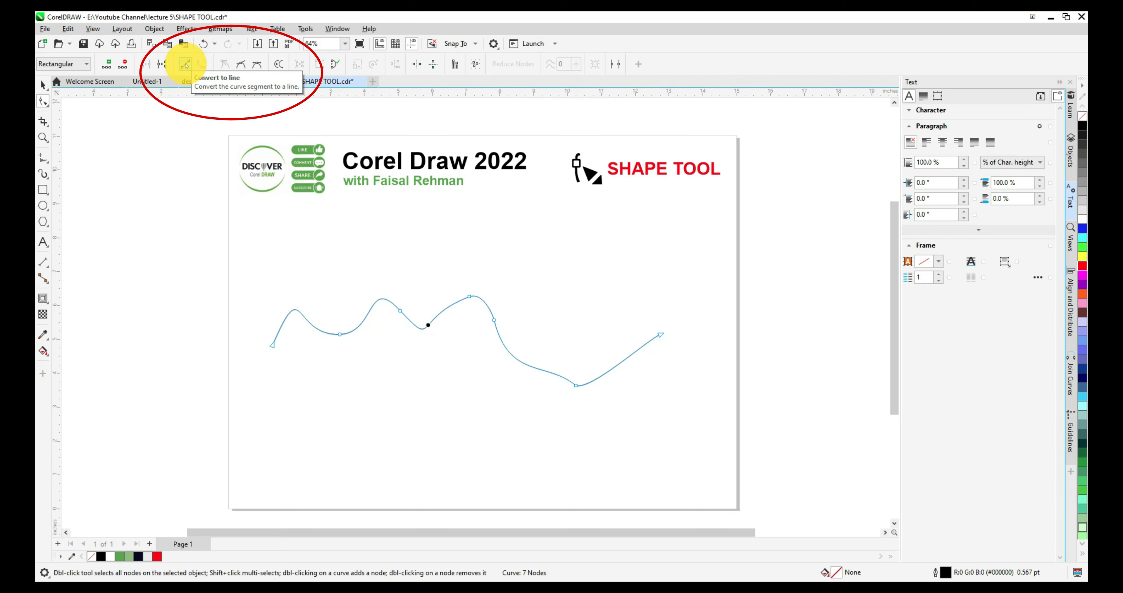
left_click(185, 64)
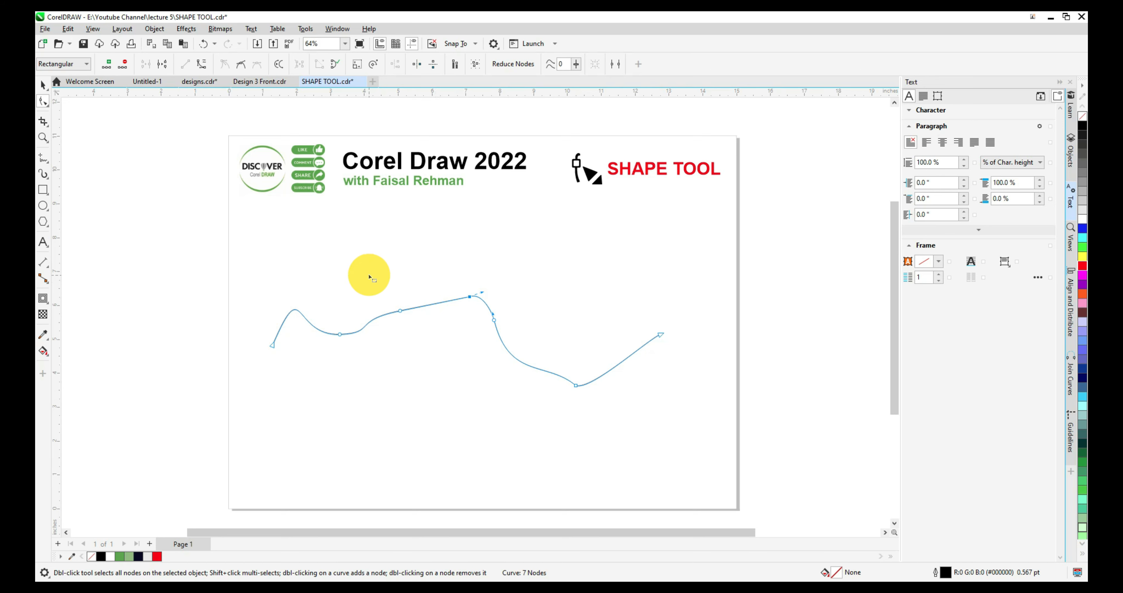
Step: Add a node midway along the straight segment and bend the half before it into a curve
left_click(437, 304)
double_click(437, 304)
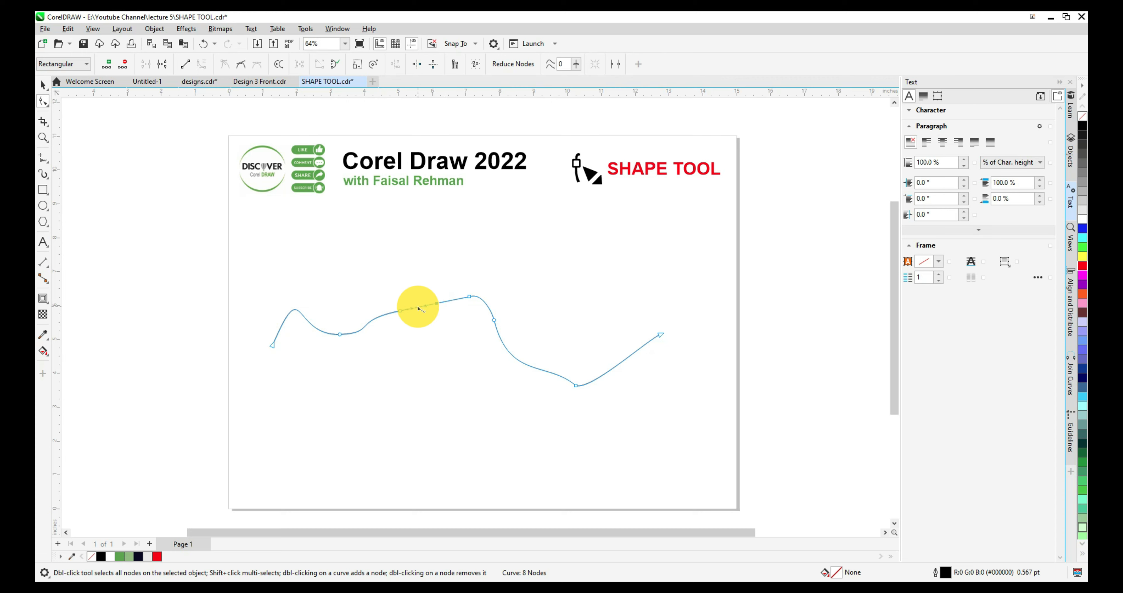
mouse_move(429, 310)
left_mouse_down()
mouse_move(432, 320)
mouse_move(411, 312)
mouse_move(415, 296)
left_mouse_up()
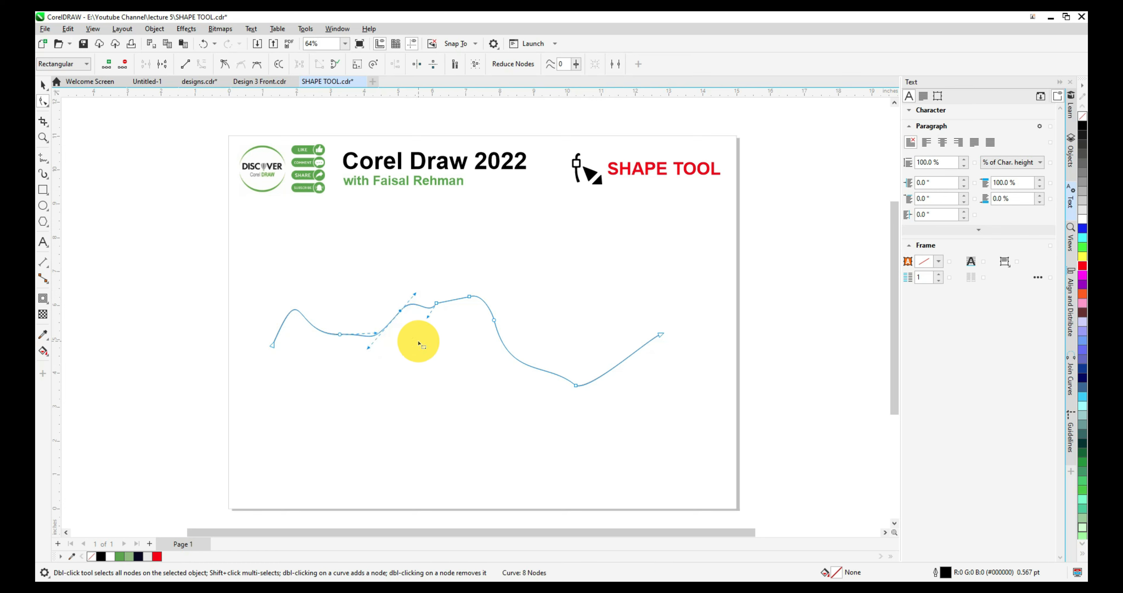
Step: Adjust the control handle of the node before the new bend, make that node a cusp and move its other handle independently
left_click_drag(369, 347, 372, 335)
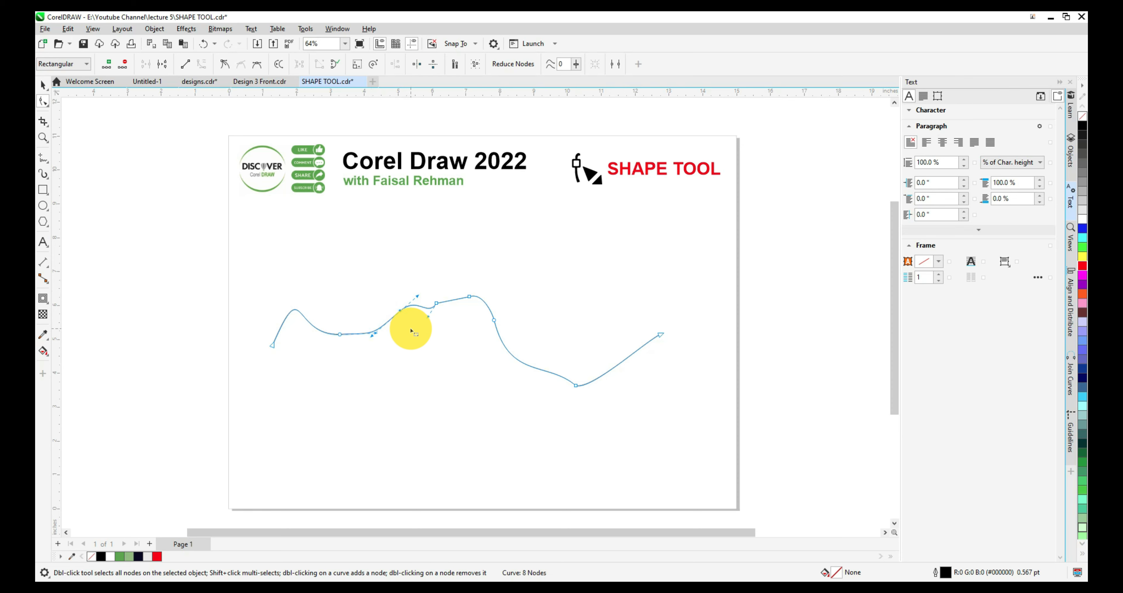
left_click(224, 64)
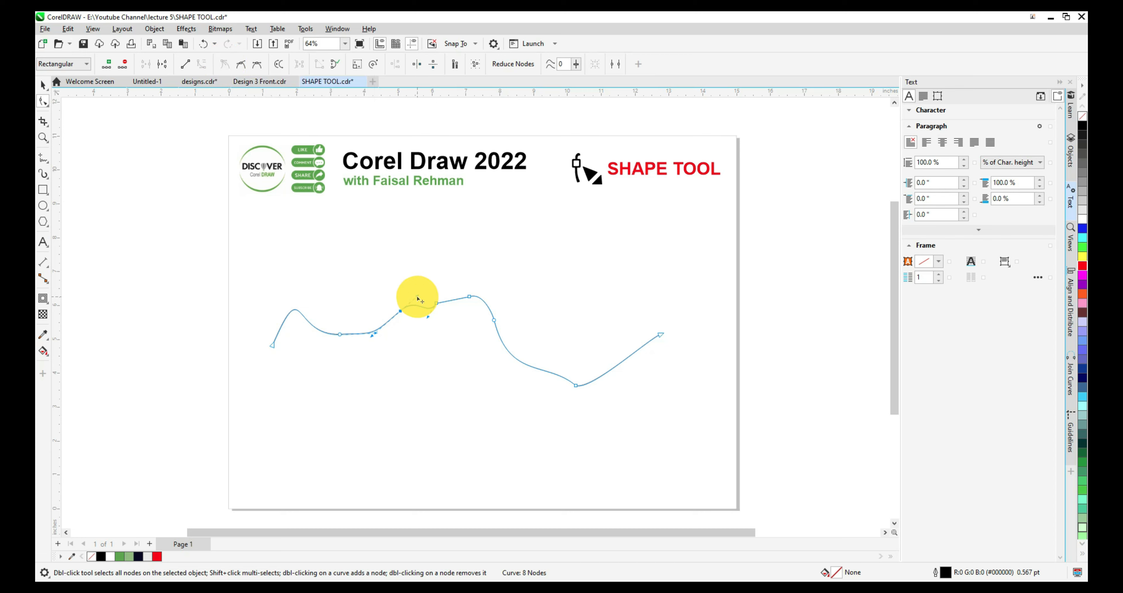
left_click_drag(418, 299, 419, 323)
Step: Replace the two nodes before and on the third crest with three new ones, and shape the dip with the first one's control handle
double_click(422, 309)
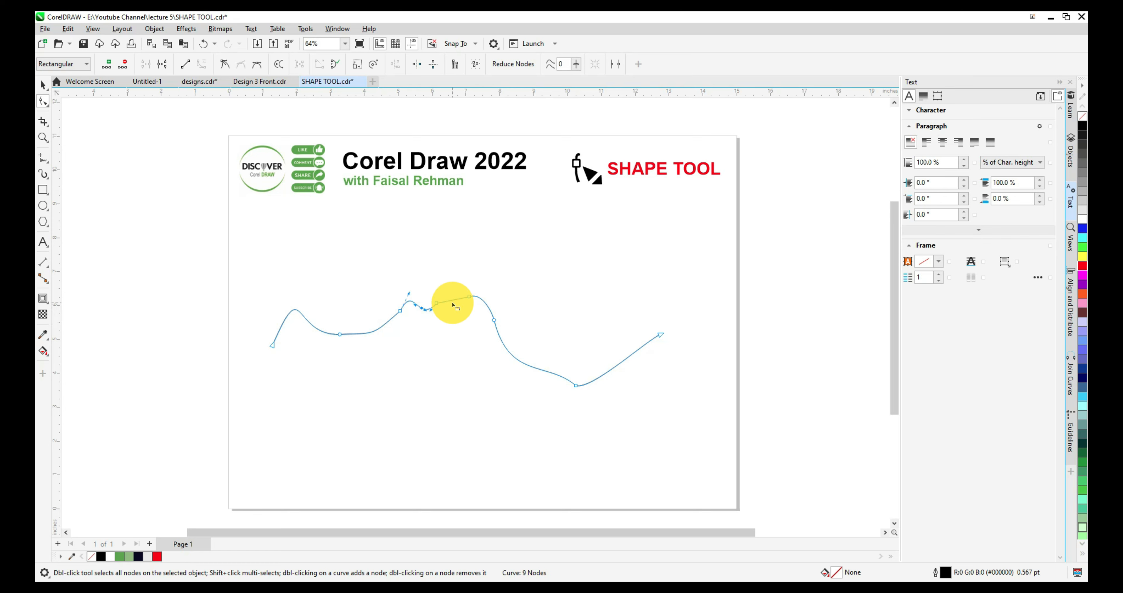
double_click(454, 301)
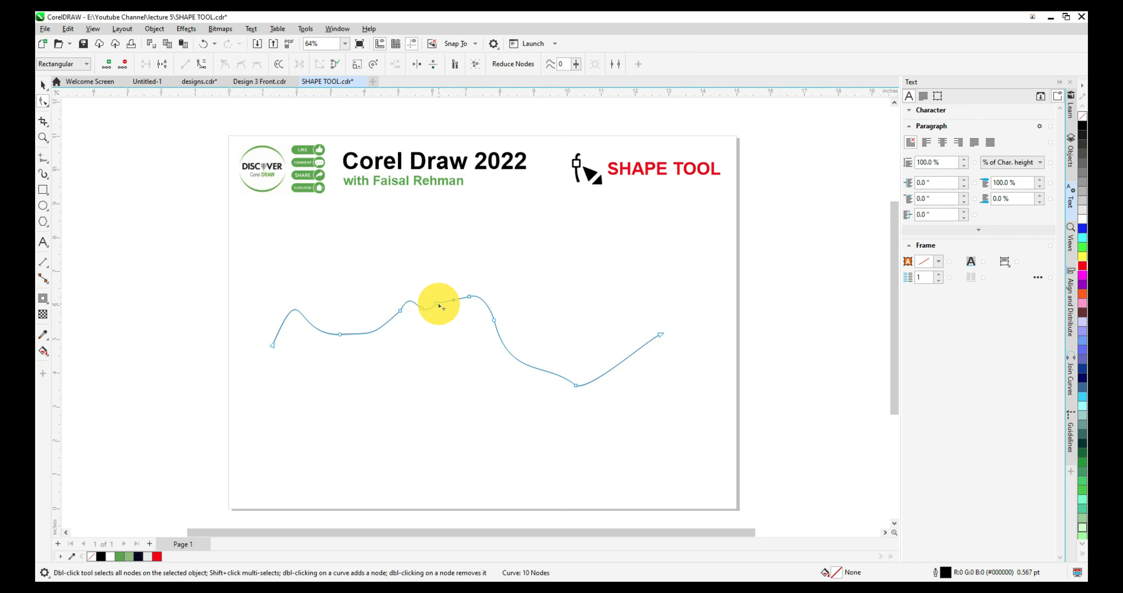
double_click(439, 304)
double_click(485, 304)
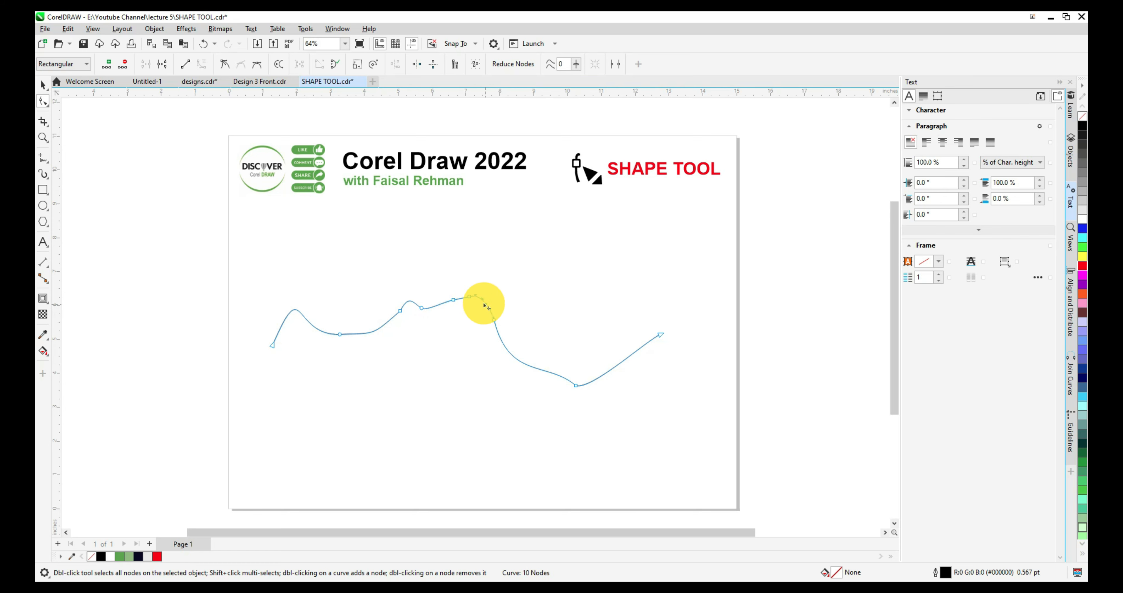
double_click(470, 297)
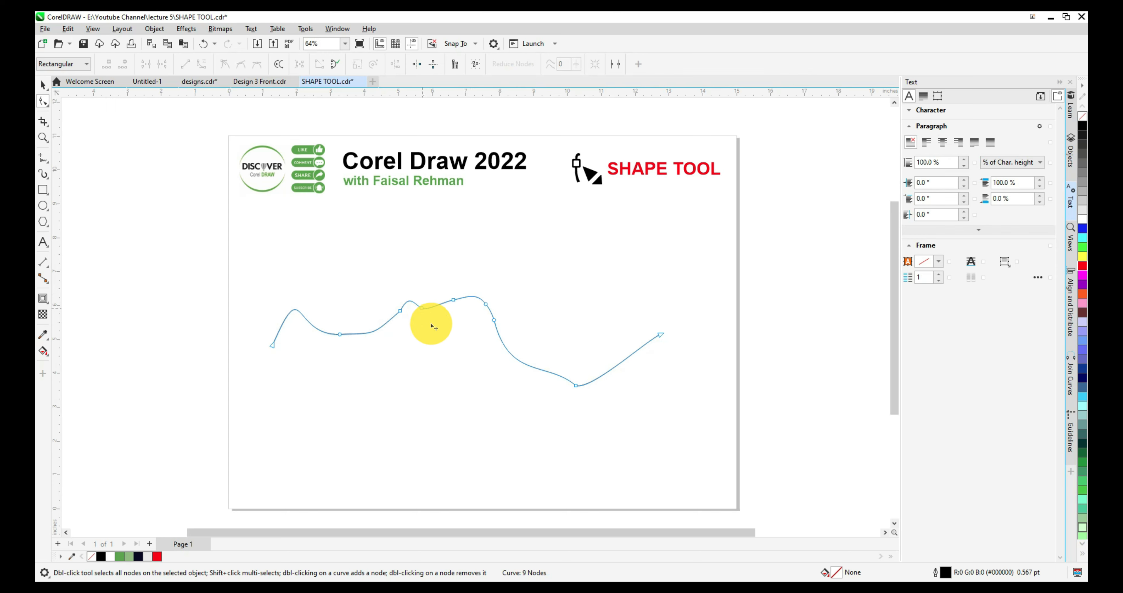
left_click_drag(410, 282, 441, 321)
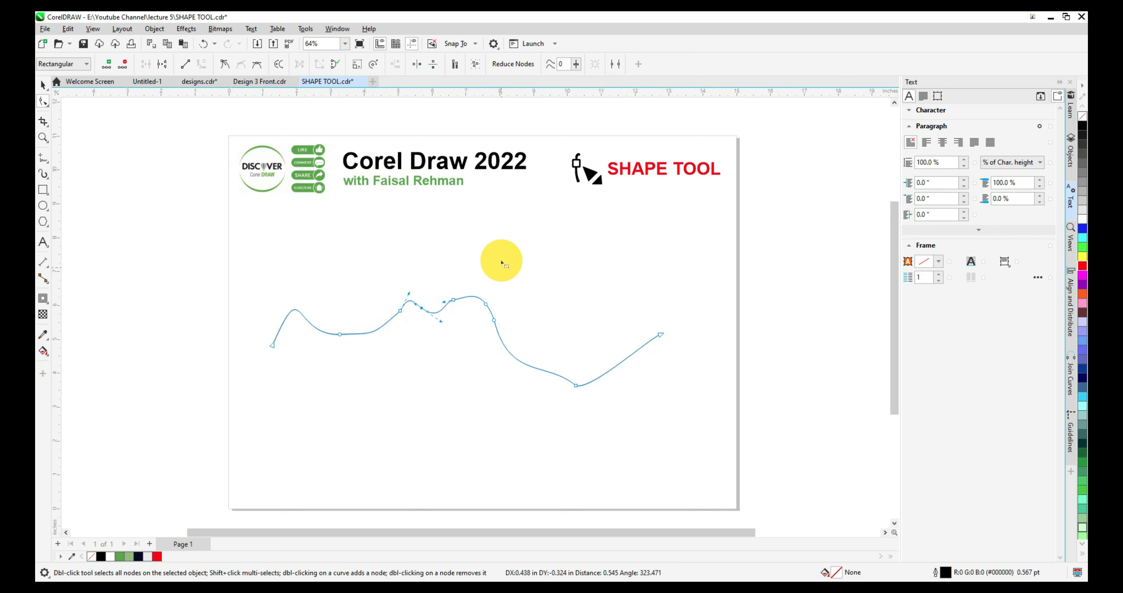
Step: Reshape the long segment descending from the third crest with the control handles at both of its ends
left_click_drag(514, 311, 482, 345)
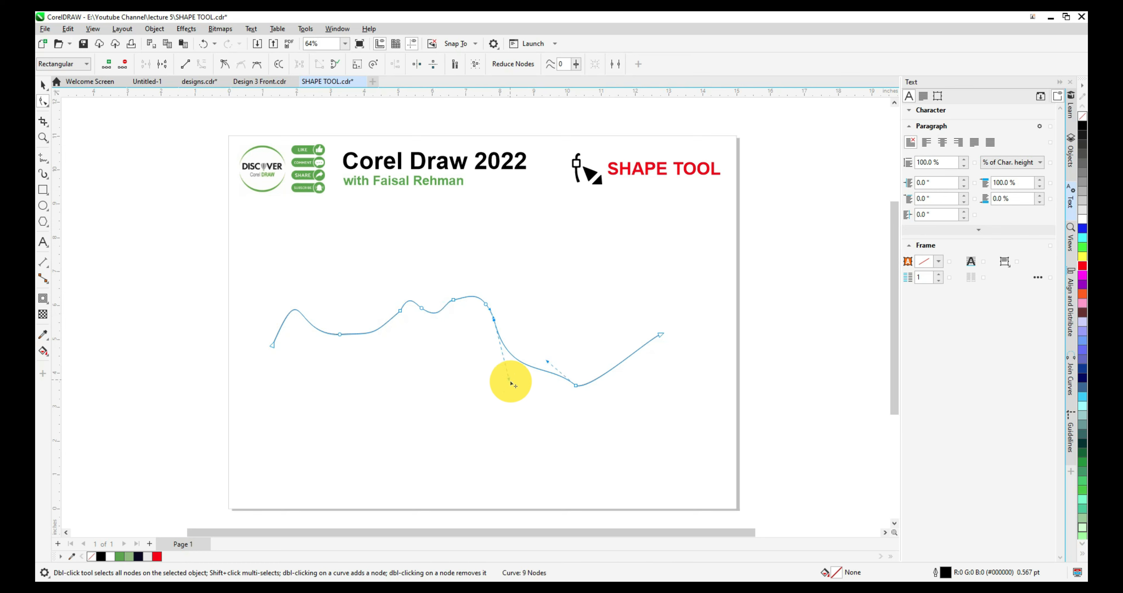
mouse_move(505, 390)
left_mouse_down()
mouse_move(489, 412)
mouse_move(514, 383)
mouse_move(503, 391)
left_mouse_up()
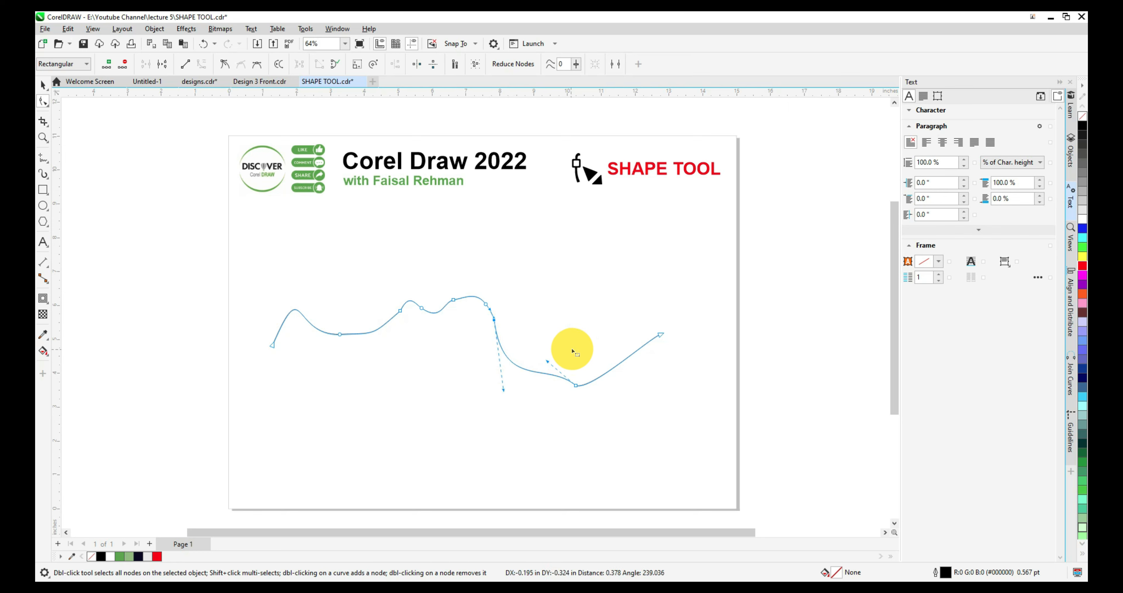
left_click_drag(547, 361, 556, 343)
Step: Convert the long segment descending from the third crest to the curve's lowest node into a straight line
left_click_drag(557, 317, 595, 406)
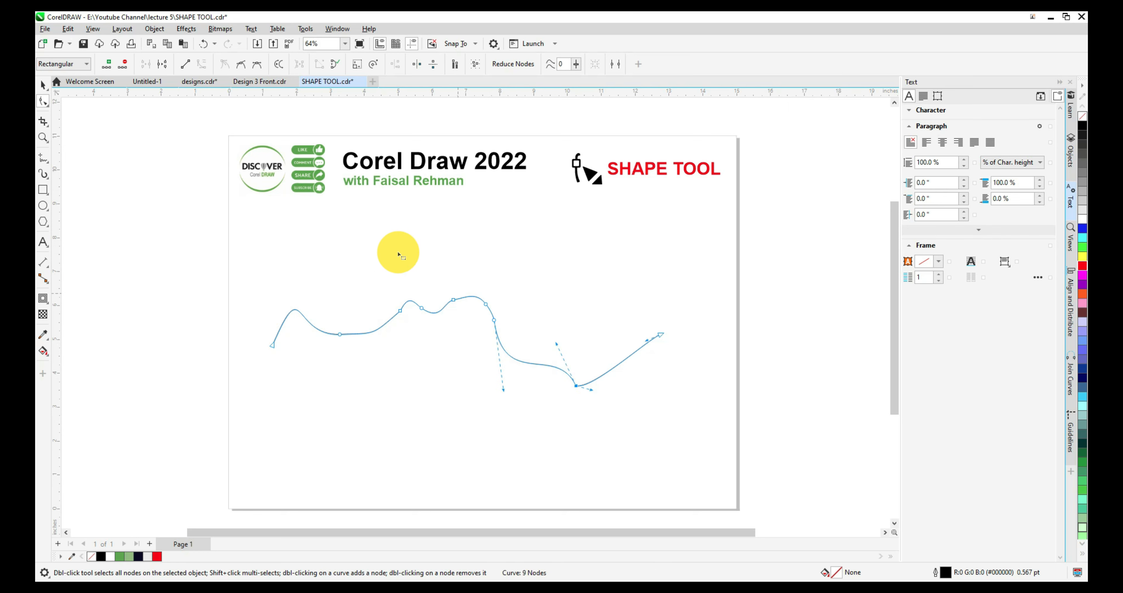
left_click(186, 64)
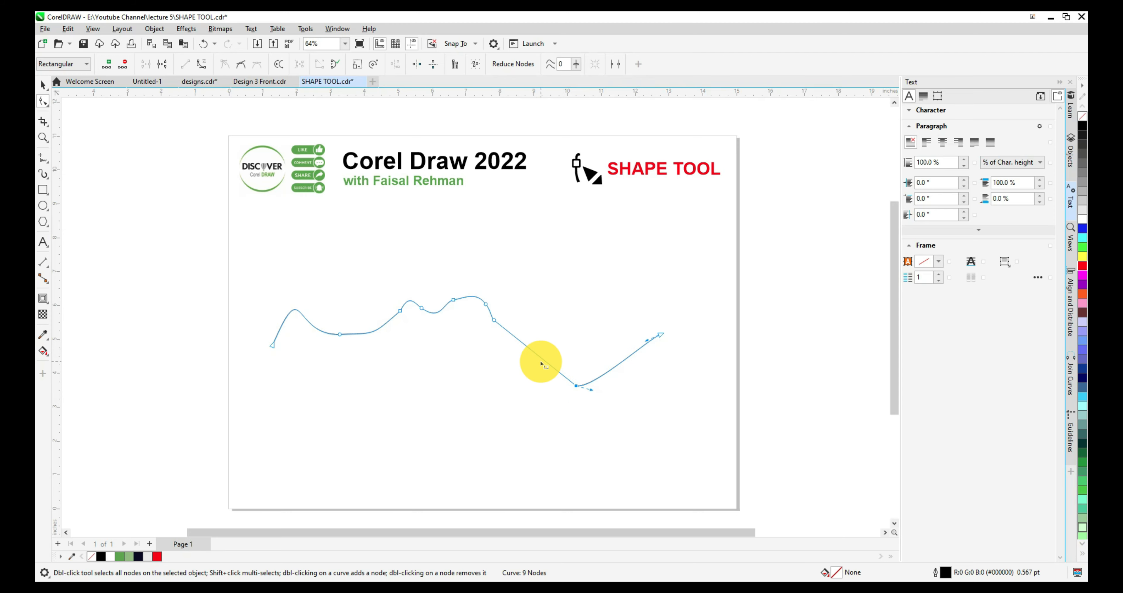
left_click(43, 85)
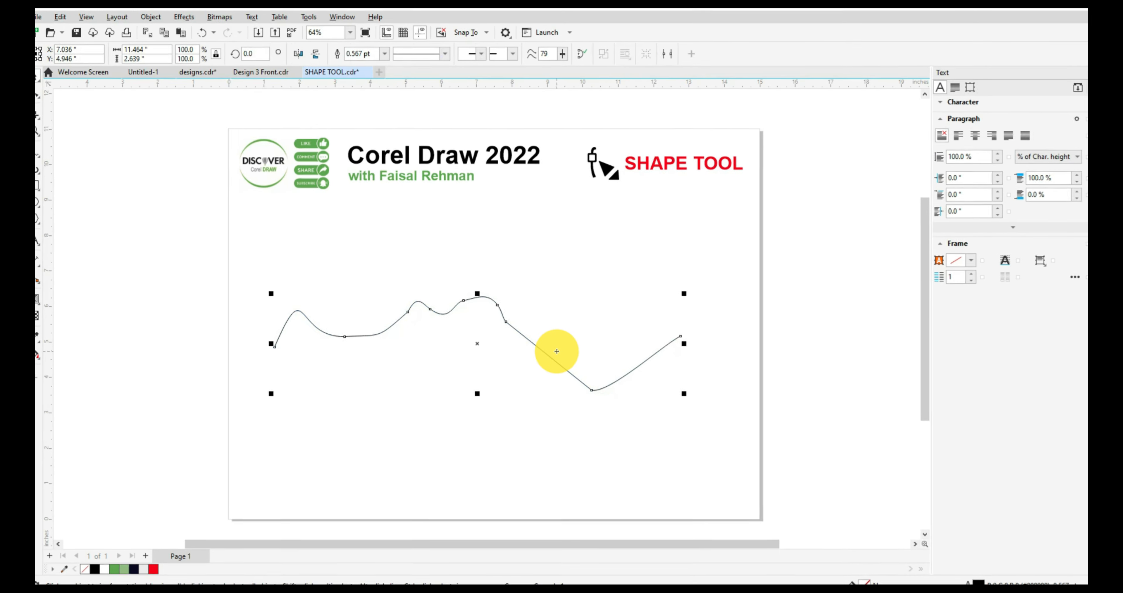
Step: Inspect up close the joined node where the straight line meets the curve, and return to the whole page
left_click(28, 118)
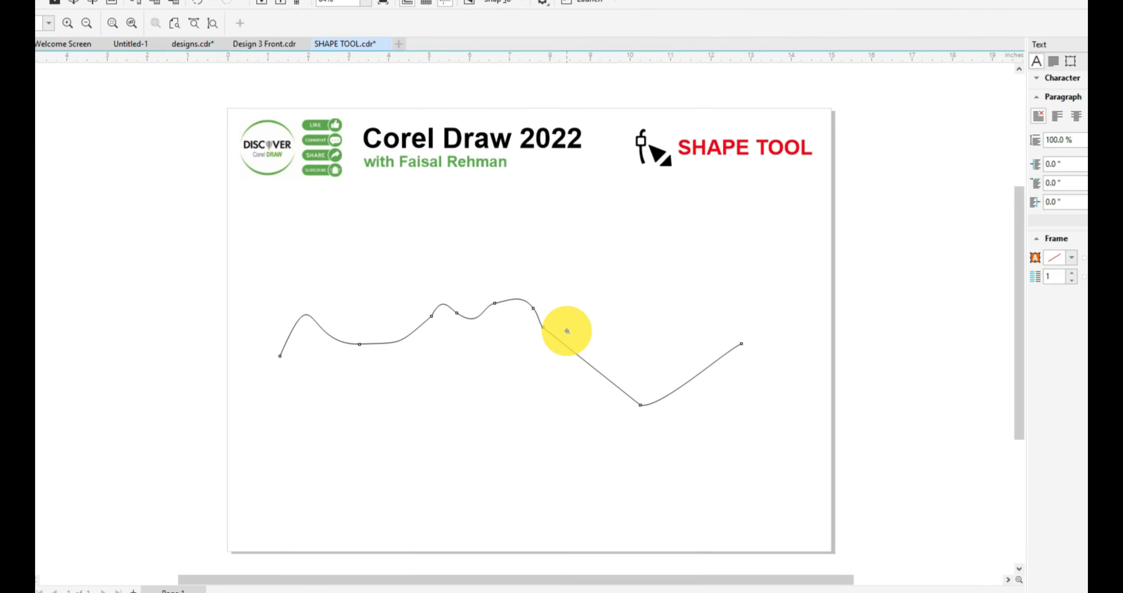
left_click_drag(539, 333, 673, 451)
left_click_drag(735, 470, 735, 469)
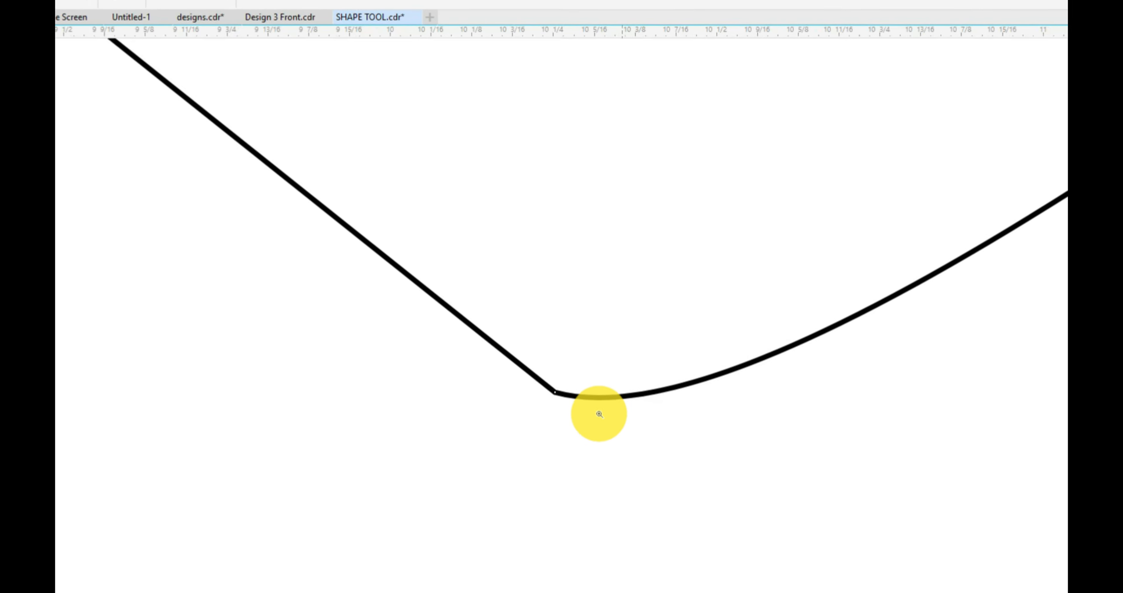
left_click(612, 459)
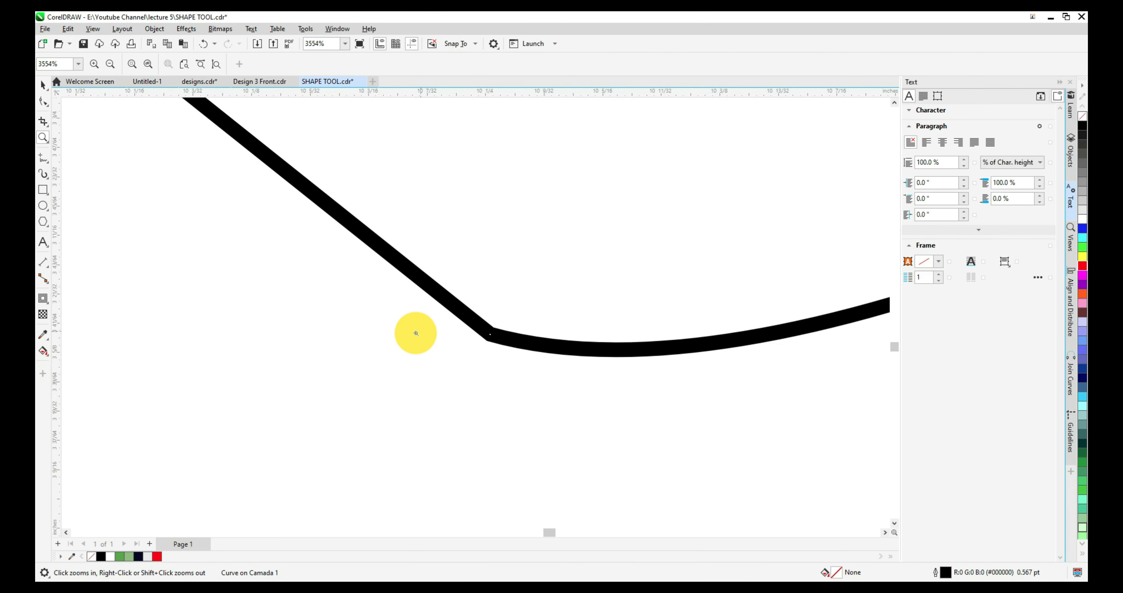
key("F3")
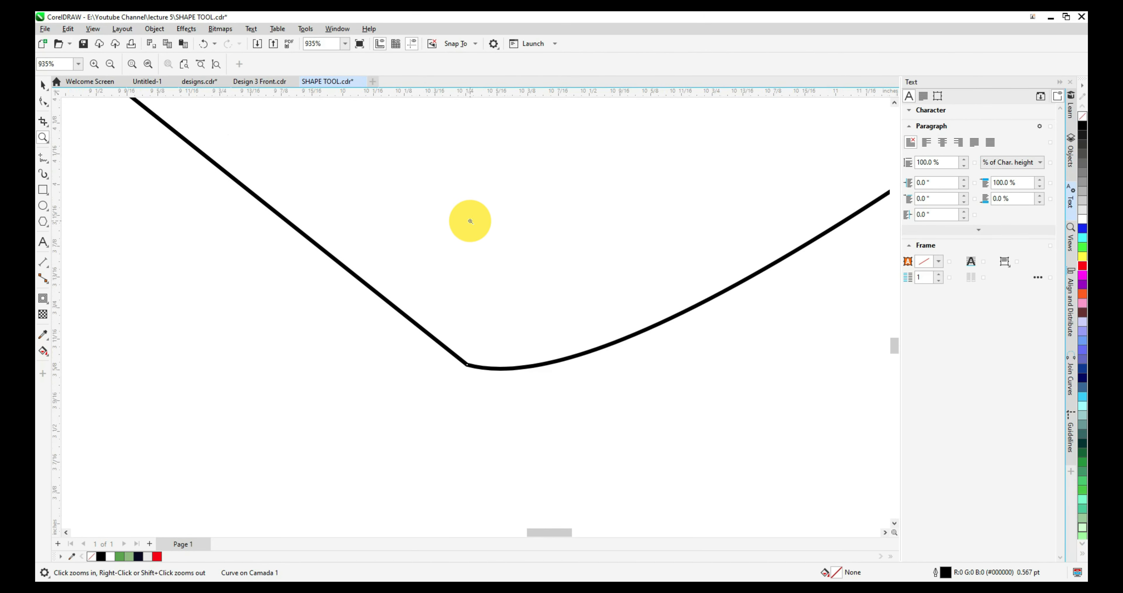
key("shift+F4")
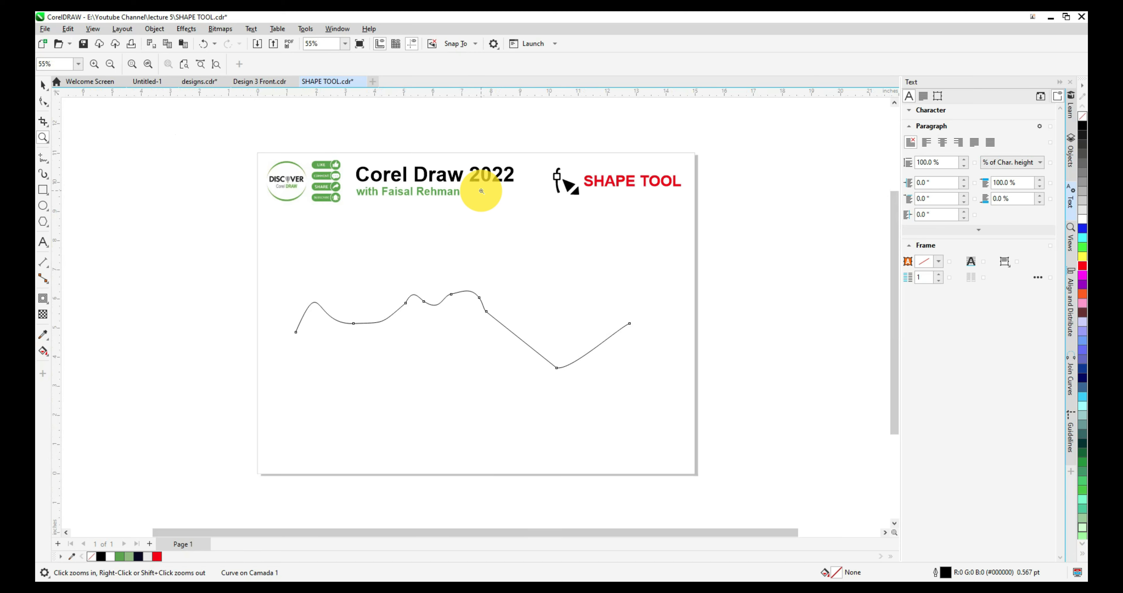
left_click(42, 84)
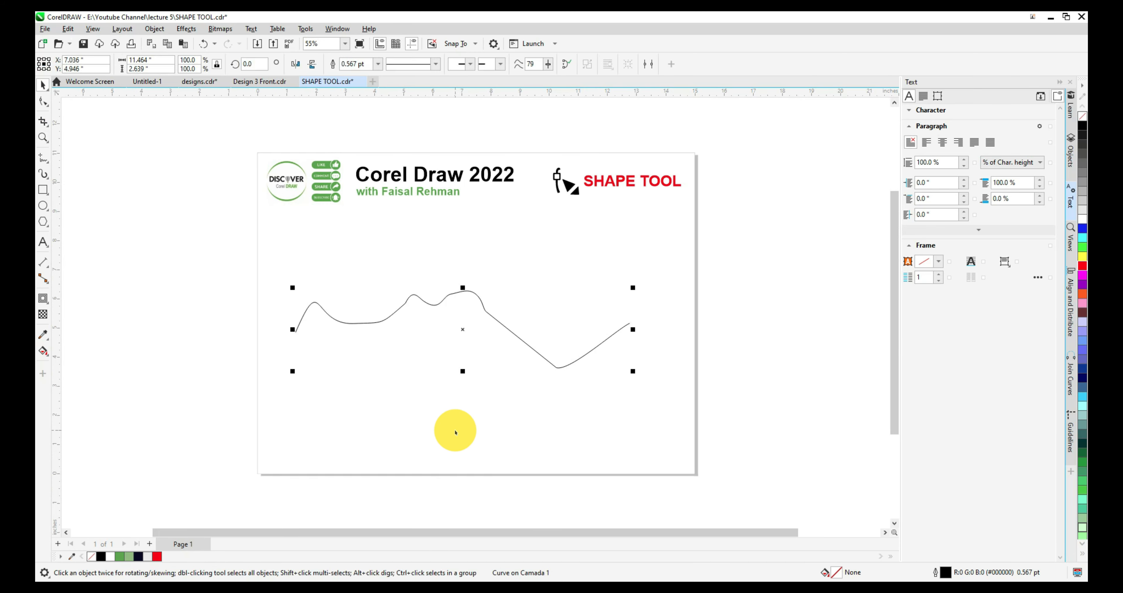